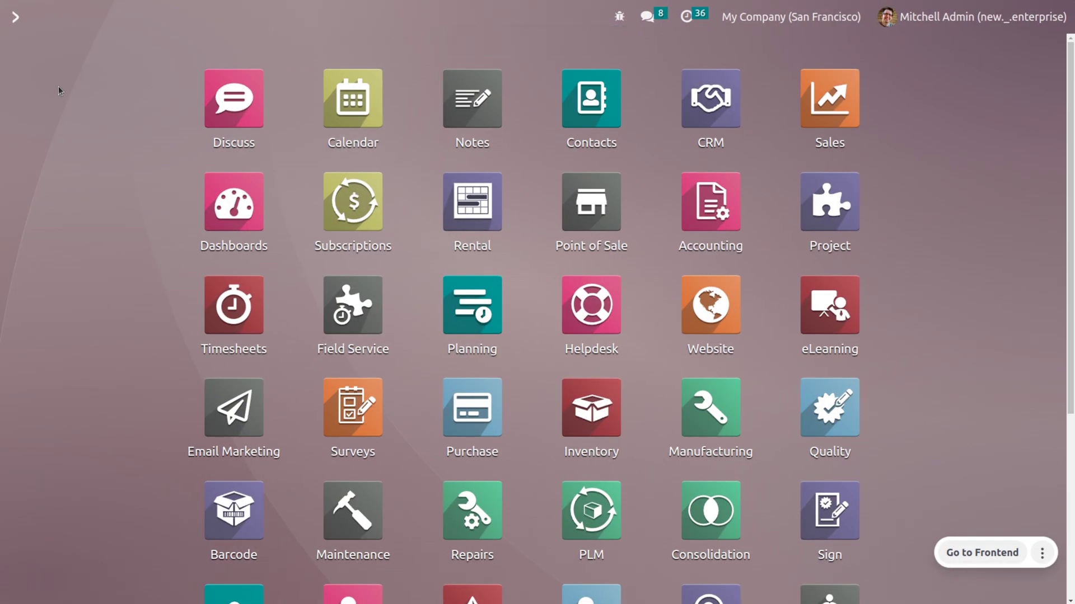
- Open the Fleet app and view the vehicles as List, Pivot and Activity, then Kanban again
{"action": "type", "text": "FLEE"}
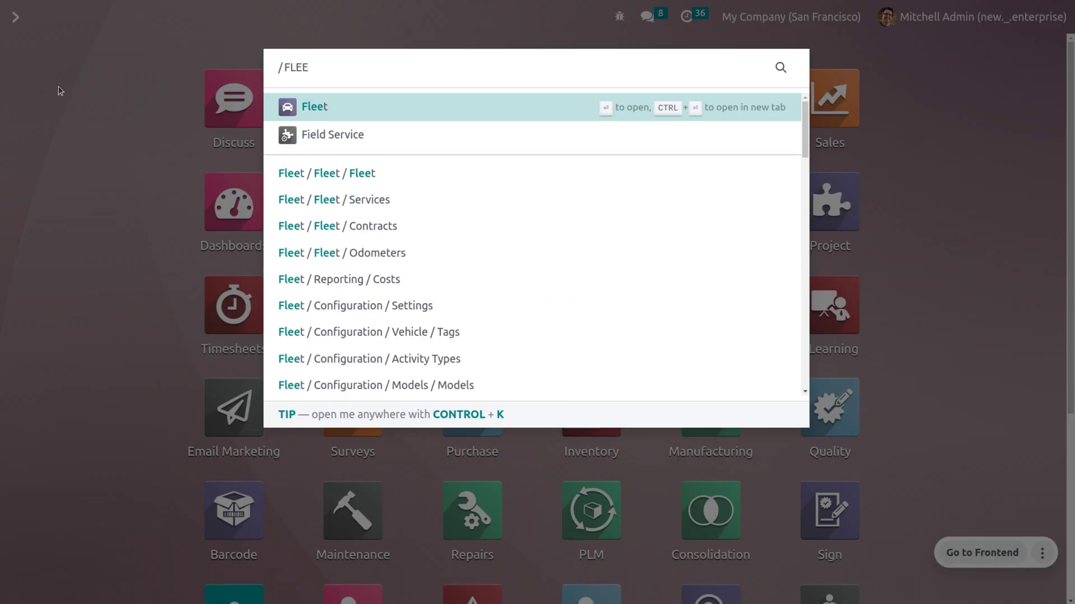
{"action": "key", "text": "Return"}
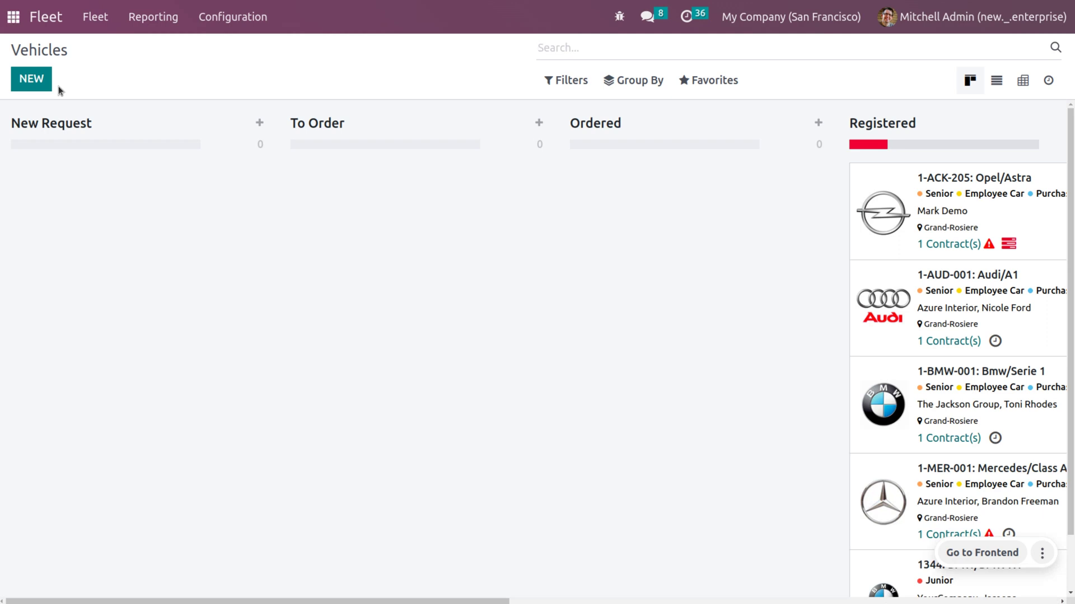
{"action": "left_click", "coordinate": [992, 80]}
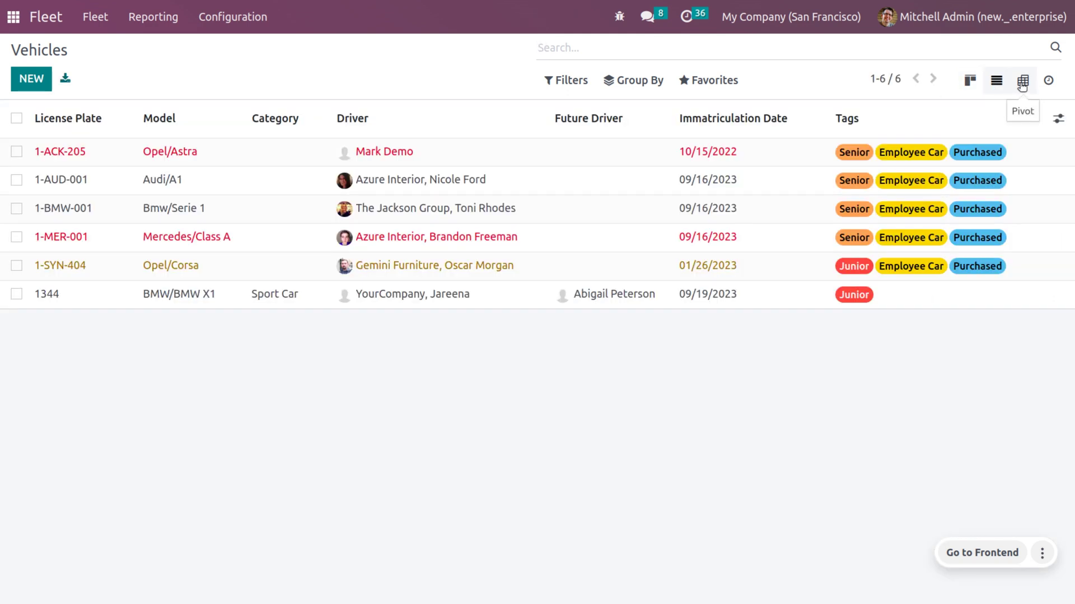
{"action": "left_click", "coordinate": [1022, 82]}
{"action": "left_click", "coordinate": [1048, 82]}
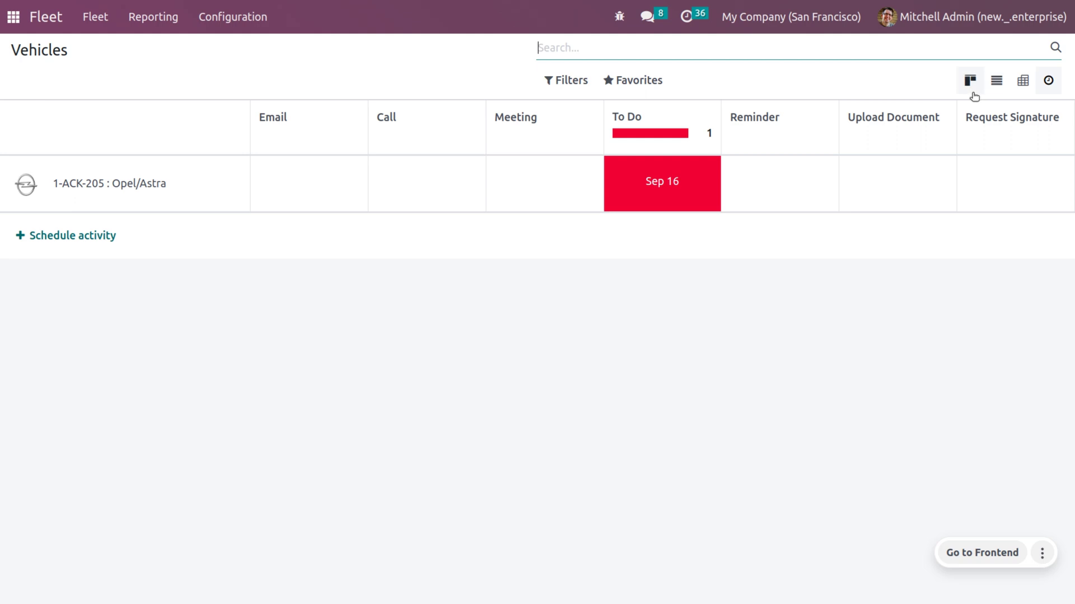
{"action": "left_click", "coordinate": [970, 82]}
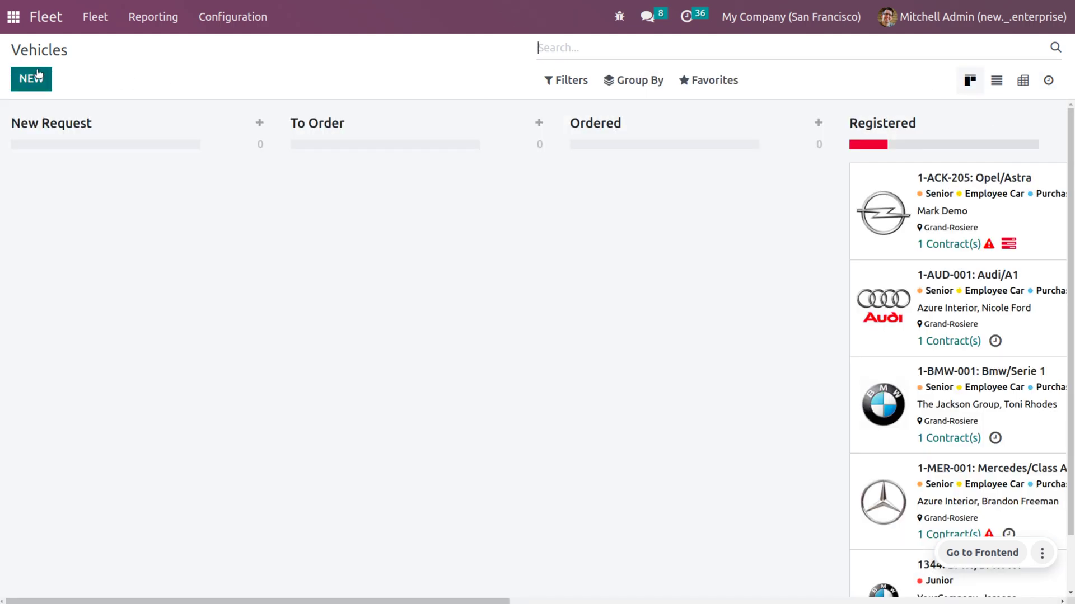
- Open the BMW X1 vehicle card with plate 1344
{"action": "scroll", "coordinate": [411, 221], "scroll_direction": "right", "scroll_amount": 5}
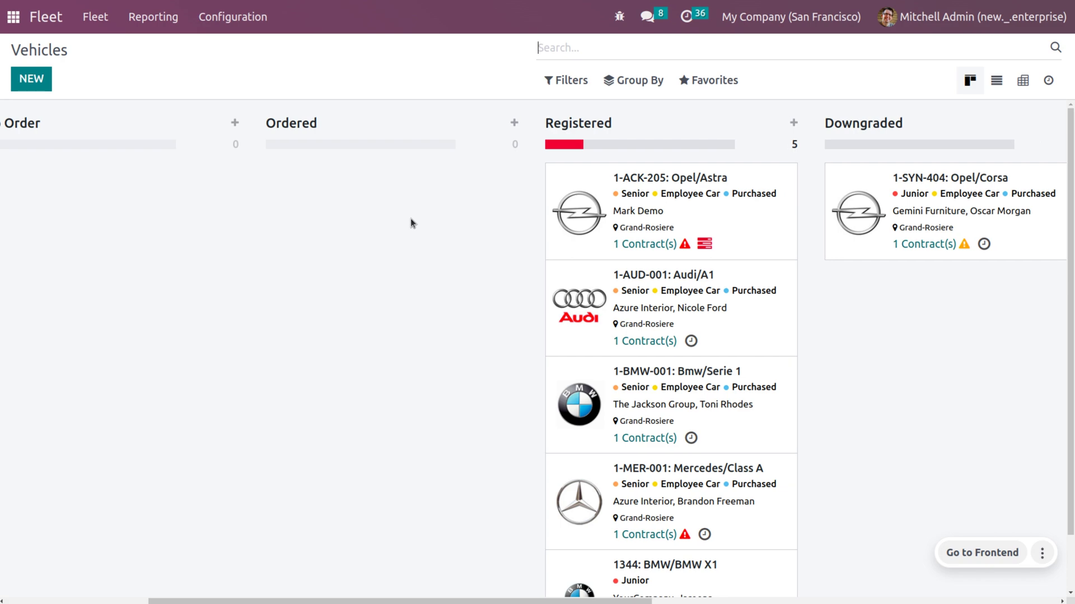
{"action": "scroll", "coordinate": [410, 218], "scroll_direction": "down", "scroll_amount": 1}
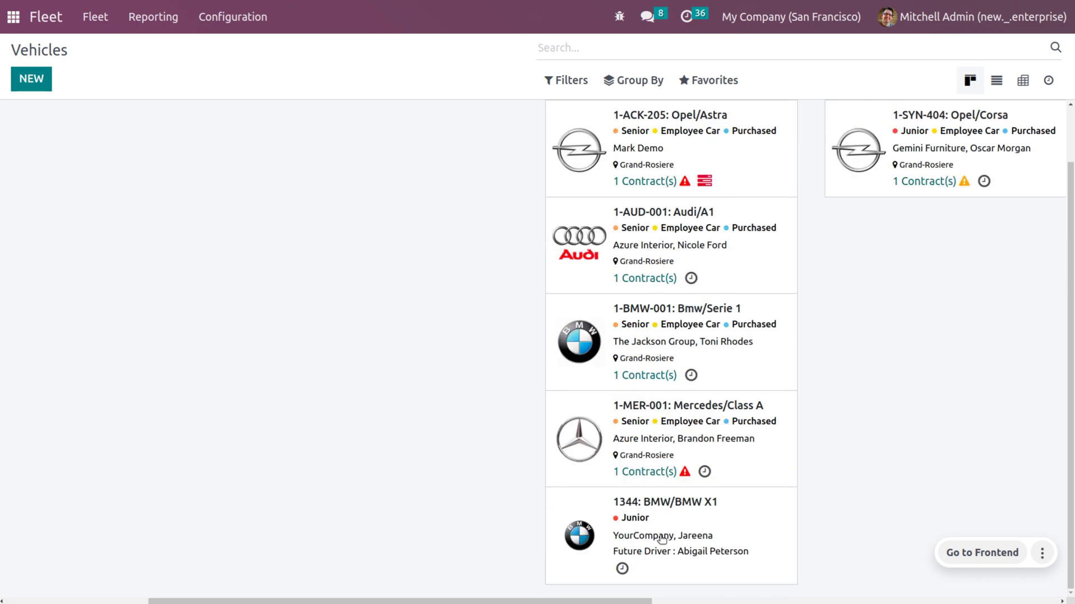
{"action": "left_click", "coordinate": [673, 521]}
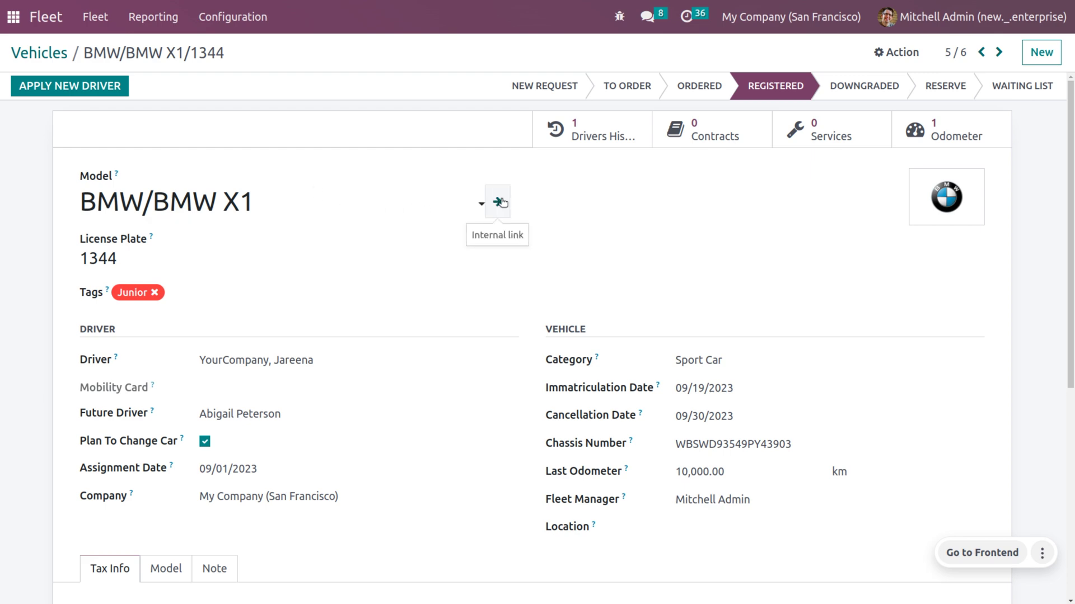
- Open the BMW X1 model record and bring its engine fields, including CO2 Emissions, into view
{"action": "left_click", "coordinate": [499, 203]}
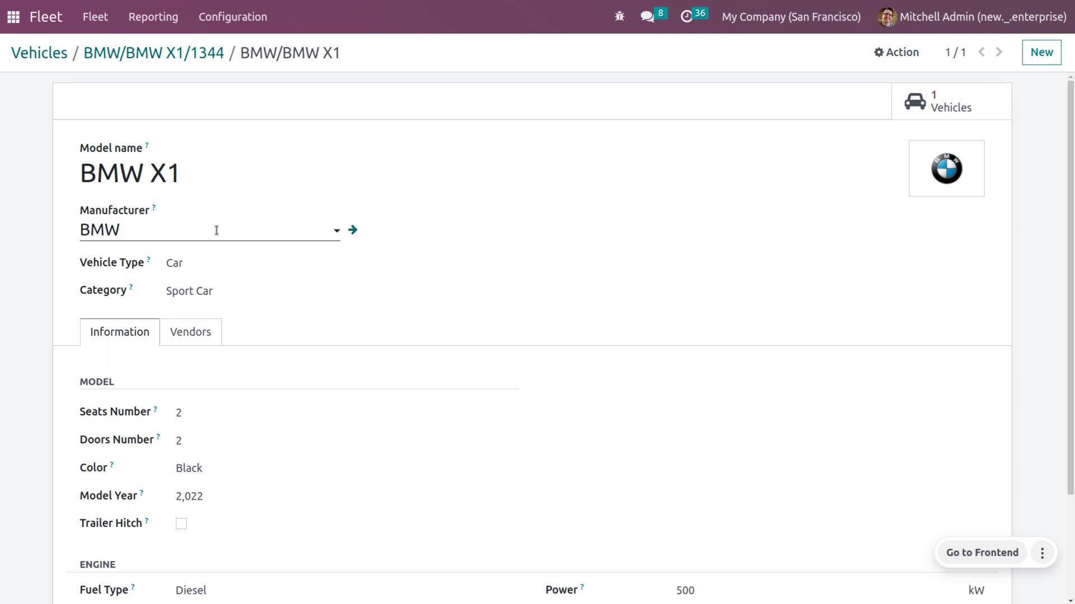
{"action": "scroll", "coordinate": [276, 408], "scroll_direction": "down", "scroll_amount": 2}
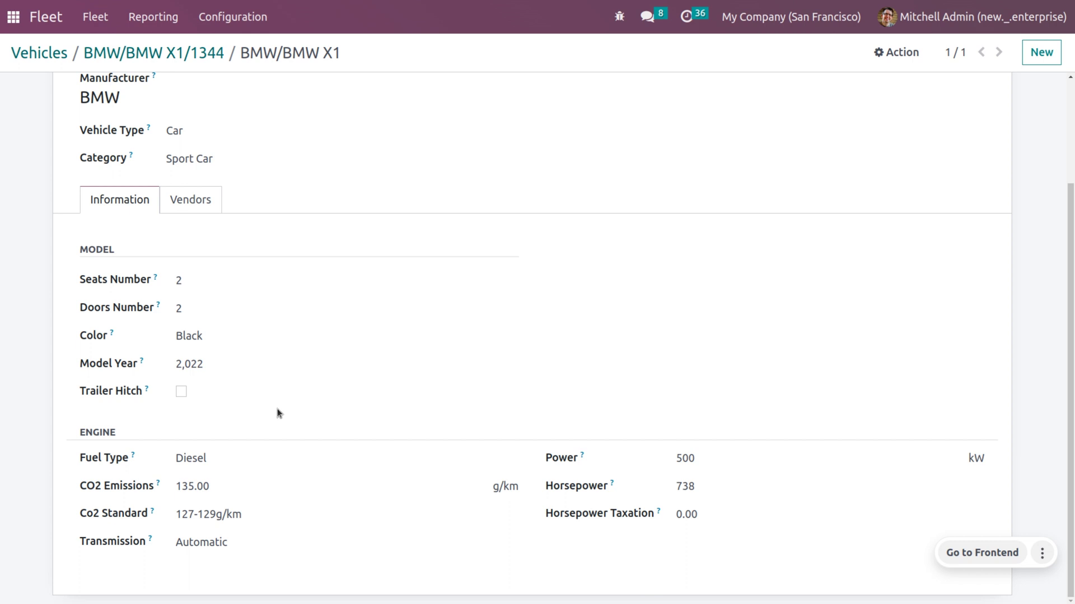
{"action": "left_click", "coordinate": [265, 486]}
- Keep Automatic transmission, set Horsepower Taxation to 100, and show the model's Vendors tab
{"action": "left_click", "coordinate": [281, 549]}
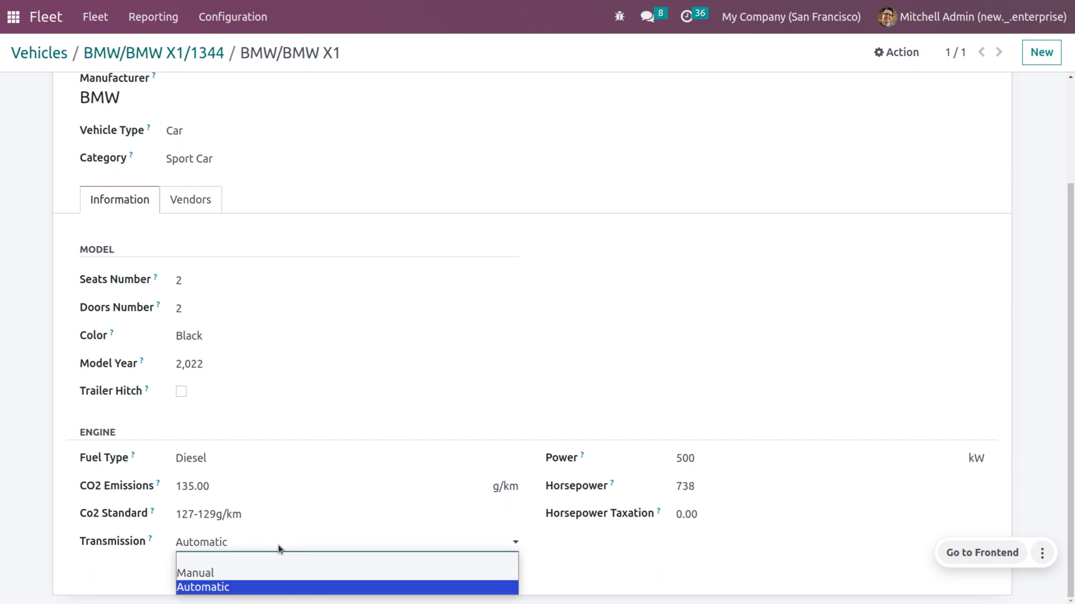
{"action": "left_click", "coordinate": [700, 423]}
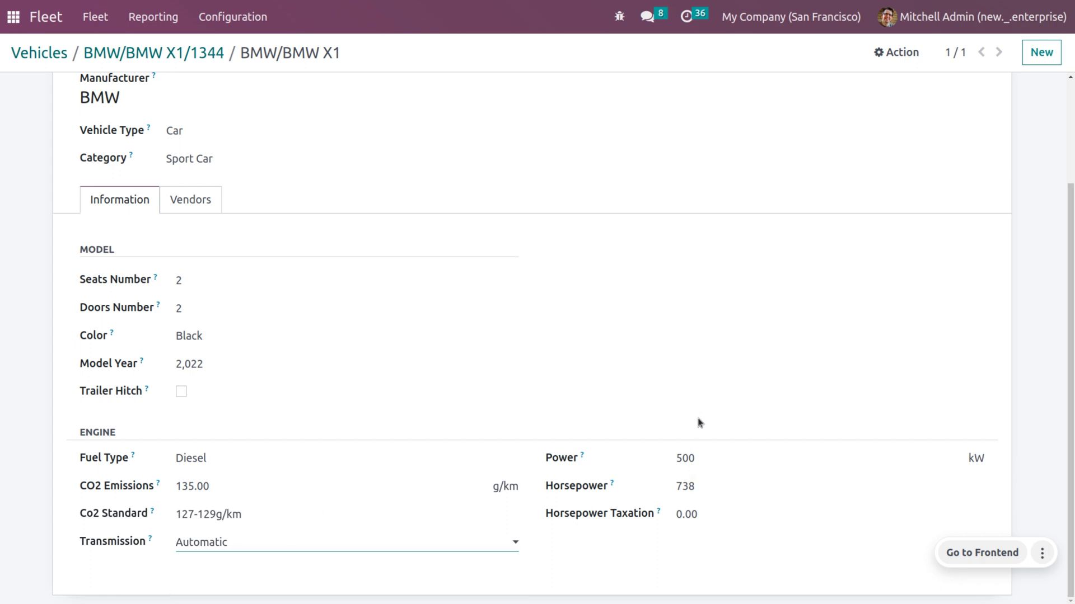
{"action": "left_click", "coordinate": [728, 517]}
{"action": "key", "text": "BackSpace"}
{"action": "key", "text": "BackSpace"}
{"action": "key", "text": "BackSpace"}
{"action": "key", "text": "BackSpace"}
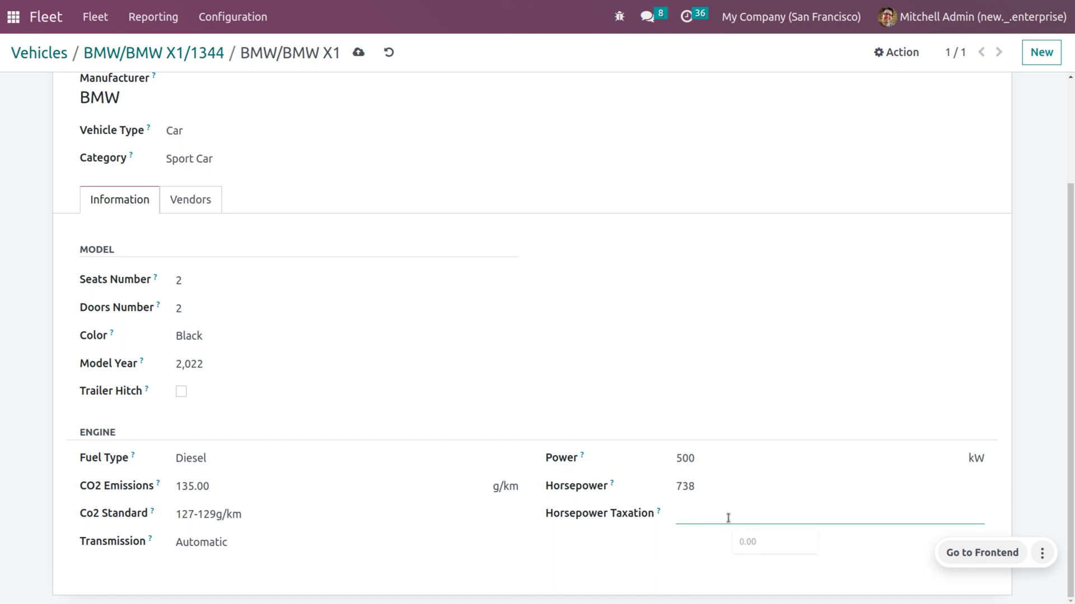
{"action": "type", "text": "100"}
{"action": "left_click", "coordinate": [841, 338]}
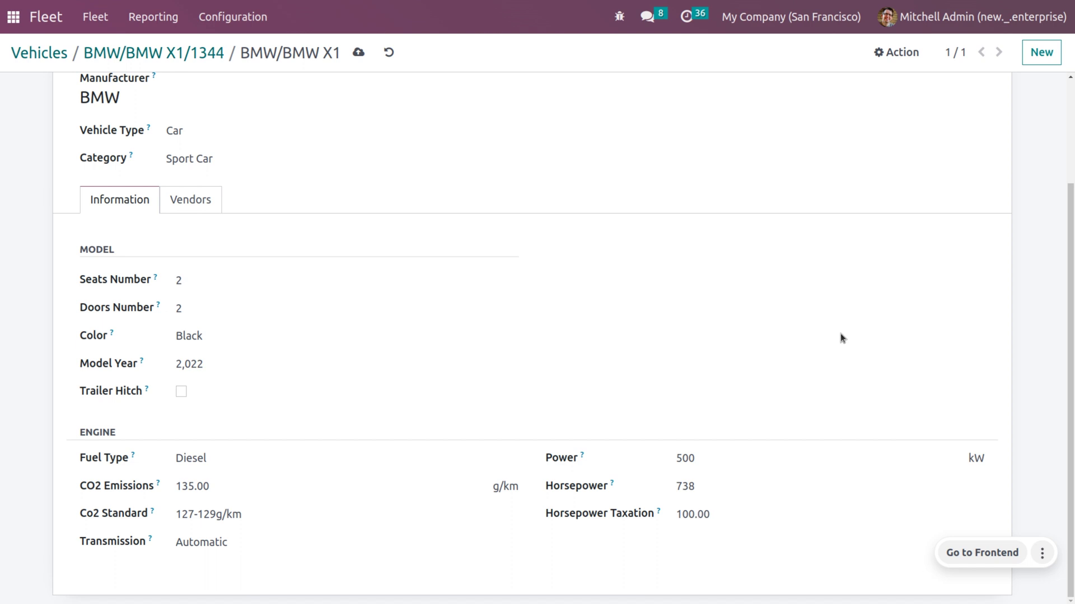
{"action": "left_click", "coordinate": [177, 203]}
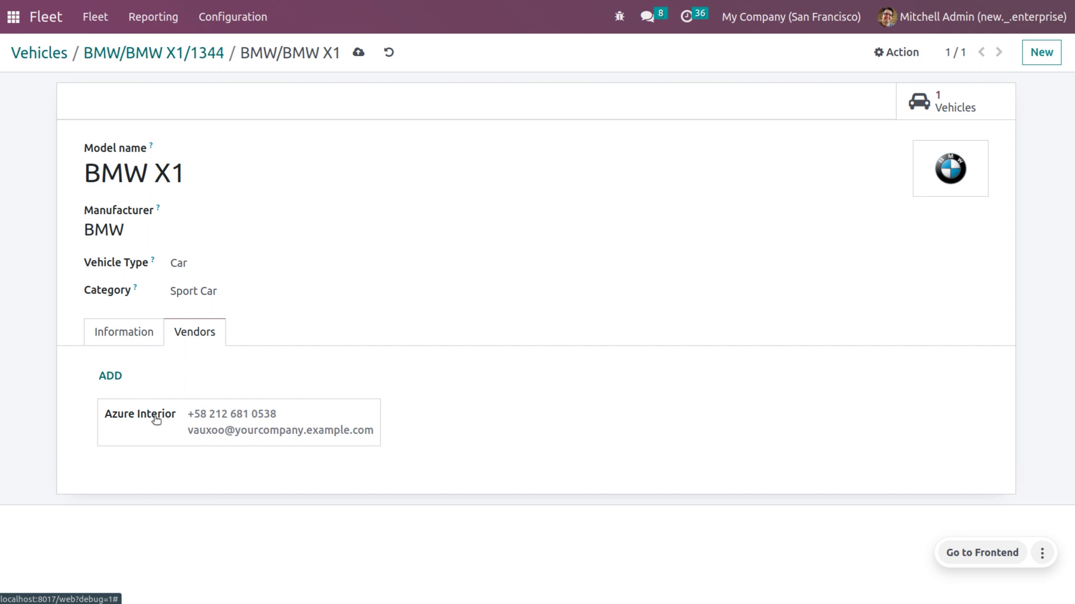
- Save the BMW X1 model, check its one linked vehicle 1344, and return to the model
{"action": "left_click", "coordinate": [357, 53]}
{"action": "left_click", "coordinate": [933, 100]}
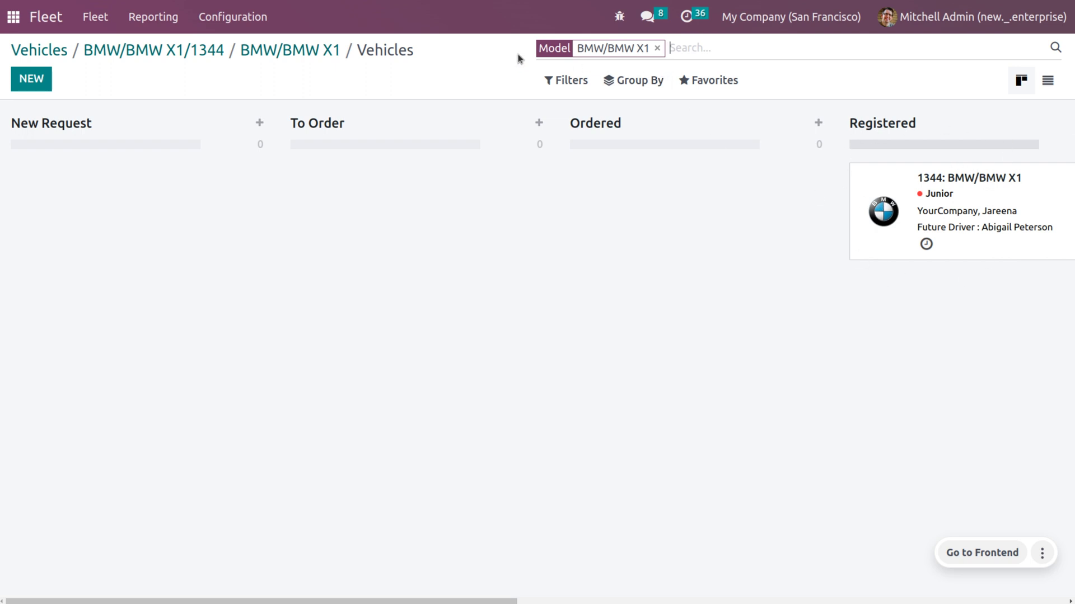
{"action": "left_click", "coordinate": [280, 47]}
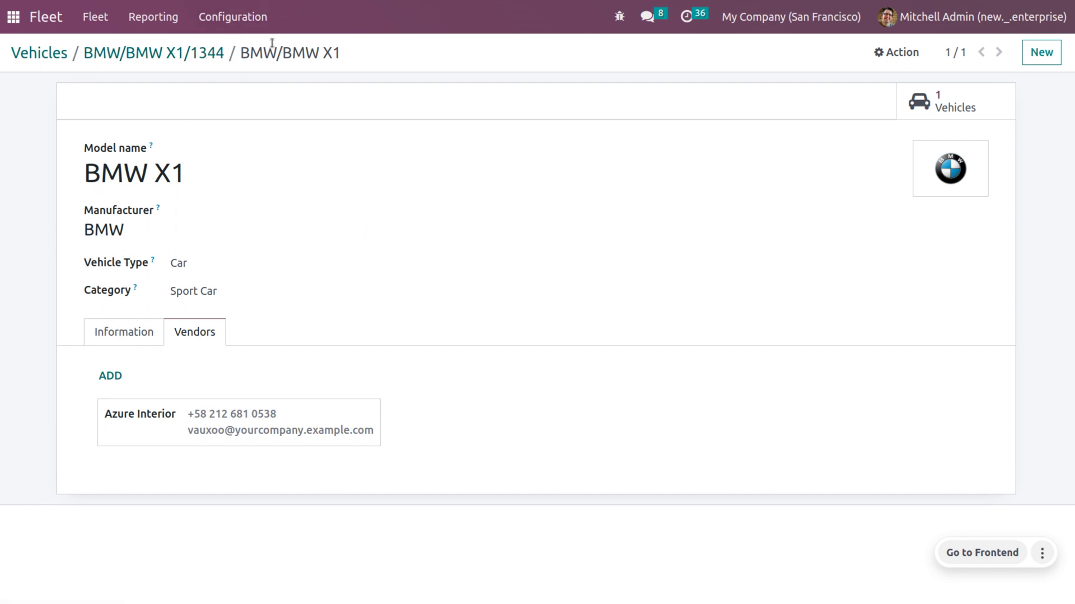
{"action": "left_click", "coordinate": [246, 21]}
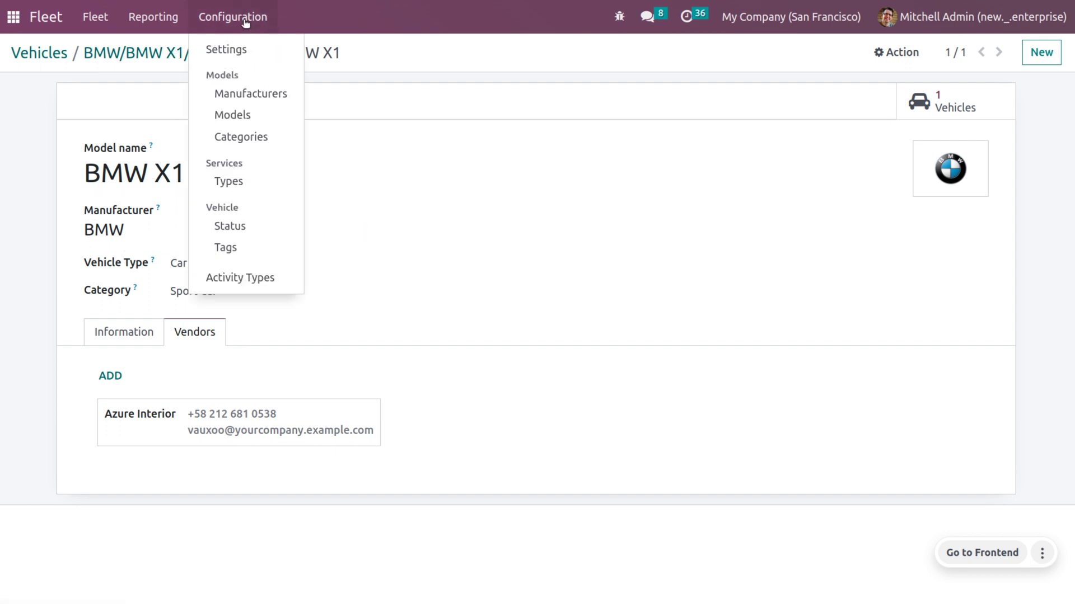
- Browse the Manufacturers kanban and the Models list, then go back to the Vehicles board
{"action": "left_click", "coordinate": [252, 97]}
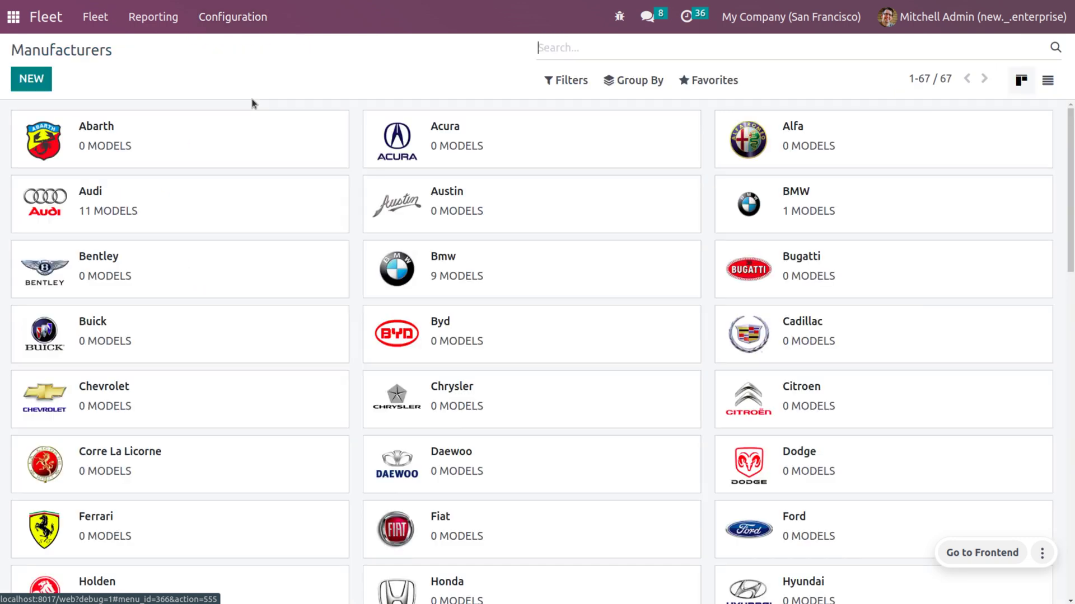
{"action": "left_click", "coordinate": [243, 31]}
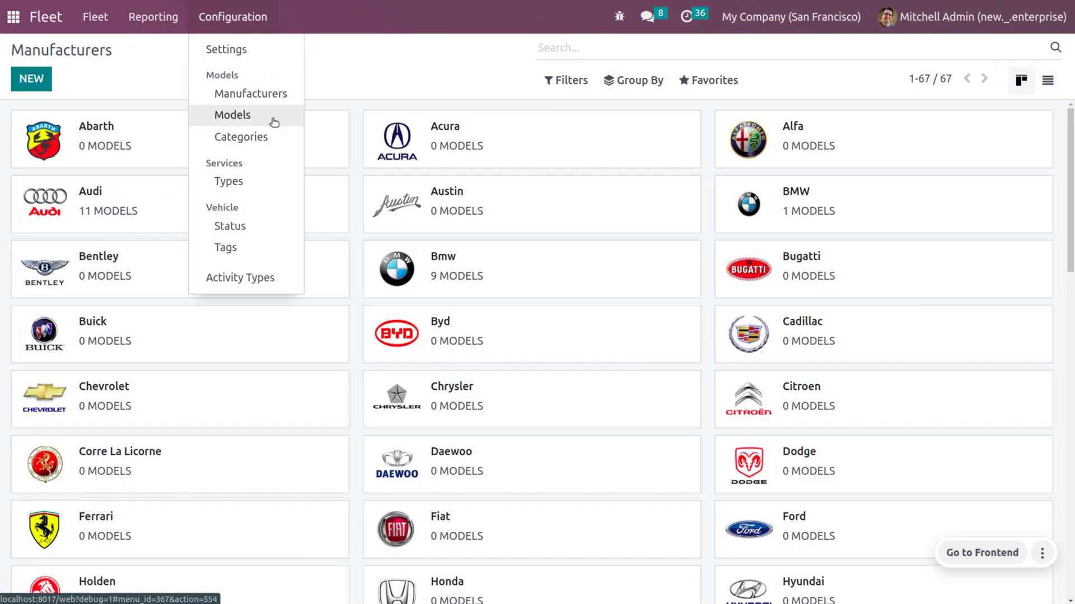
{"action": "left_click", "coordinate": [274, 122]}
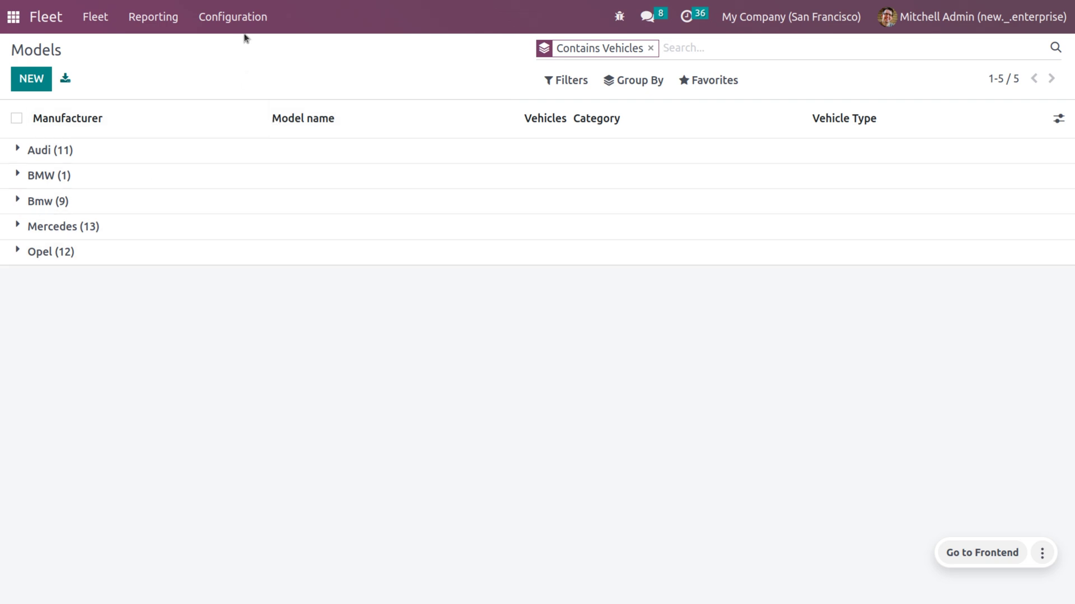
{"action": "left_click", "coordinate": [110, 16]}
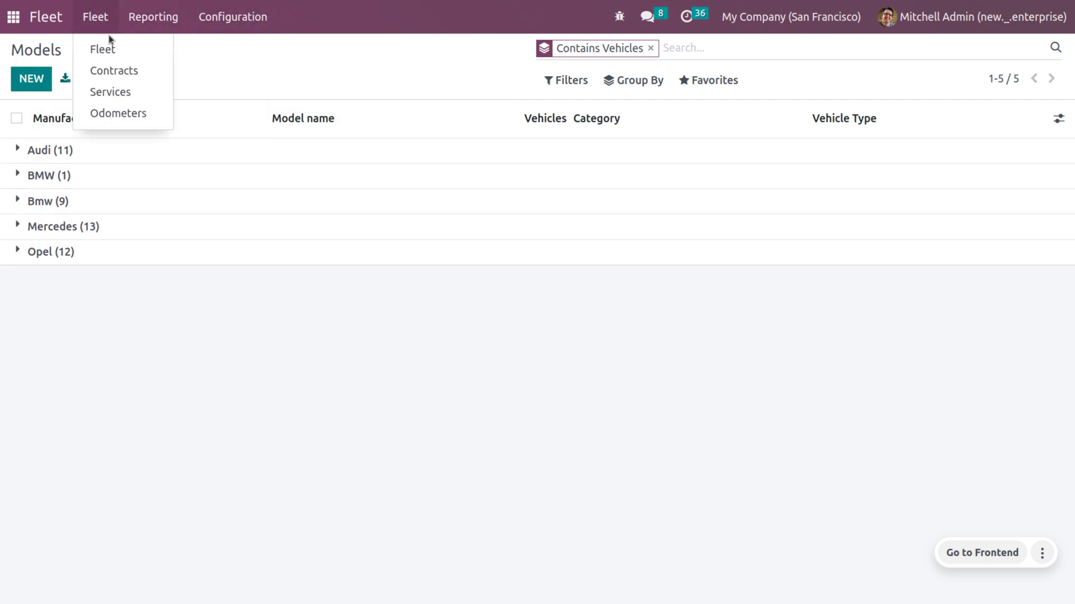
{"action": "left_click", "coordinate": [109, 45]}
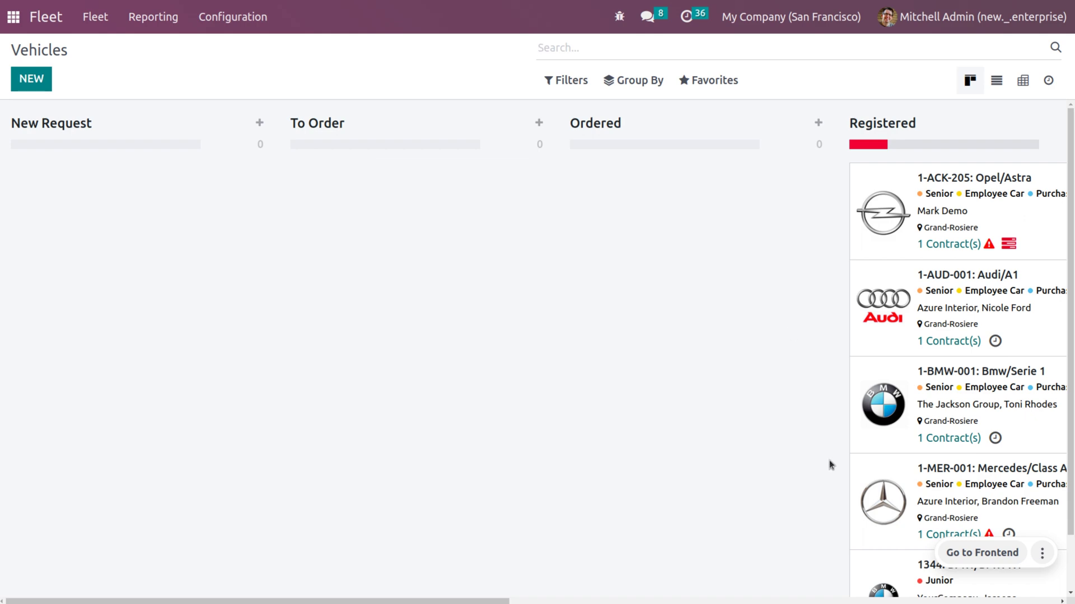
{"action": "scroll", "coordinate": [831, 465], "scroll_direction": "down", "scroll_amount": 2}
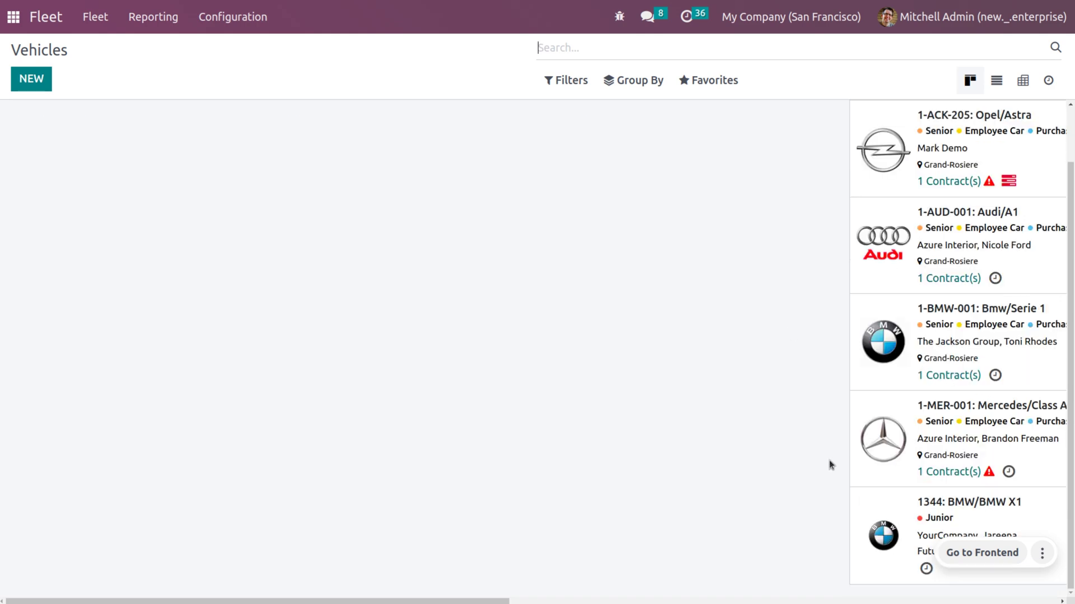
- Open vehicle 1344 and review its Model tab (2022, Automatic, Black, 738 hp, Diesel) and empty Note
{"action": "left_click", "coordinate": [973, 524]}
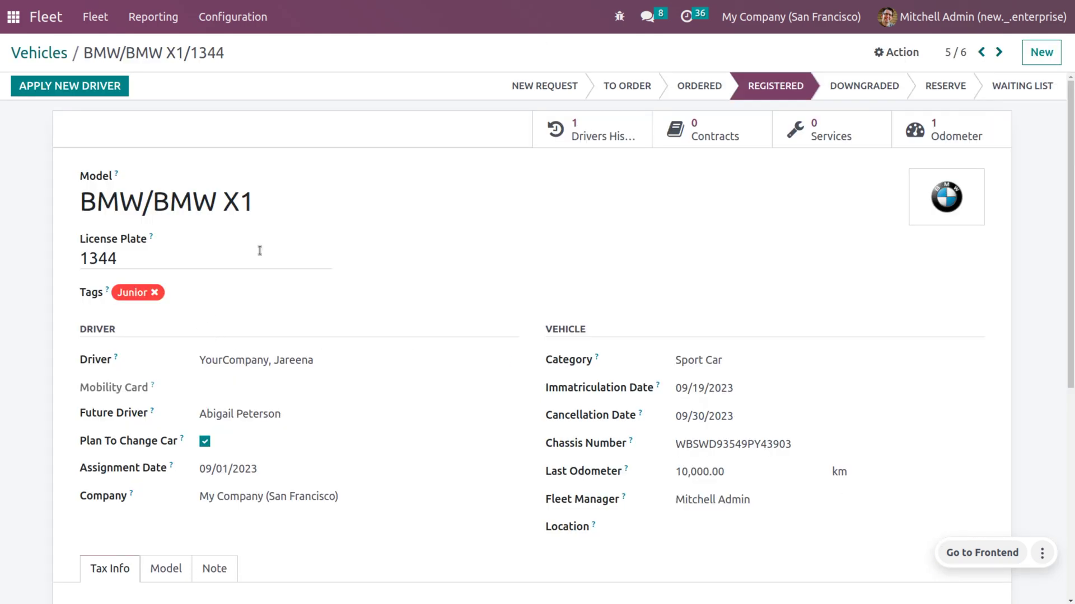
{"action": "scroll", "coordinate": [267, 250], "scroll_direction": "down", "scroll_amount": 2}
{"action": "scroll", "coordinate": [268, 248], "scroll_direction": "down", "scroll_amount": 2}
{"action": "scroll", "coordinate": [269, 247], "scroll_direction": "up", "scroll_amount": 3}
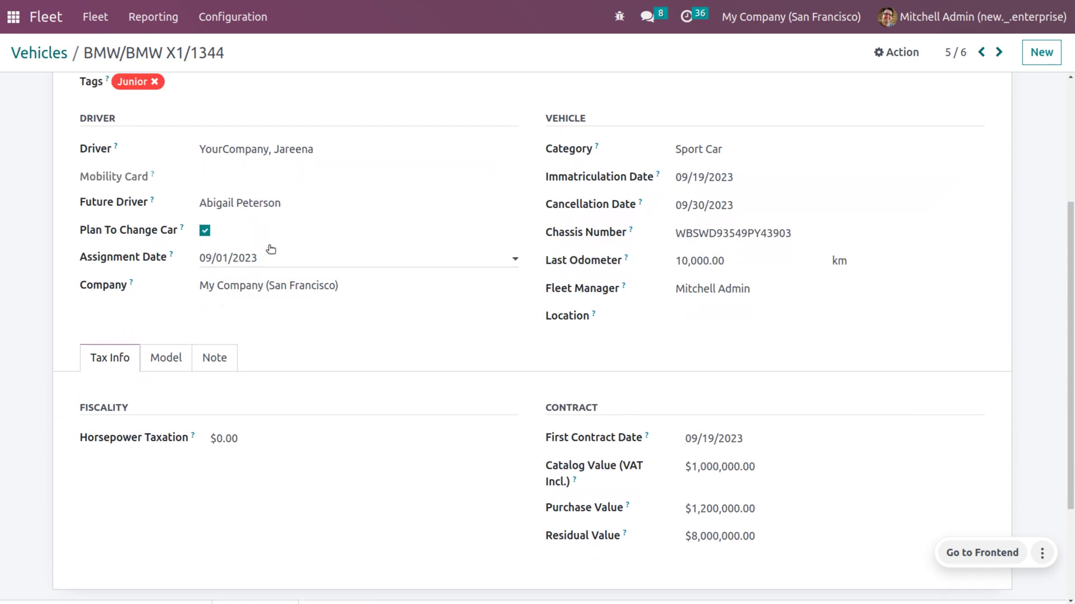
{"action": "scroll", "coordinate": [268, 247], "scroll_direction": "down", "scroll_amount": 1}
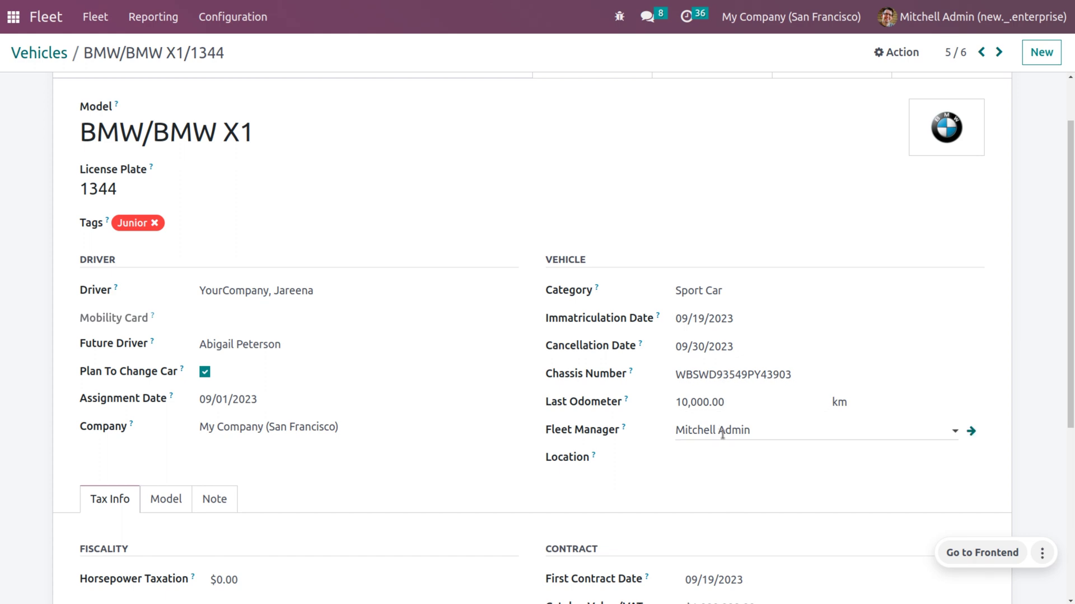
{"action": "scroll", "coordinate": [722, 434], "scroll_direction": "down", "scroll_amount": 4}
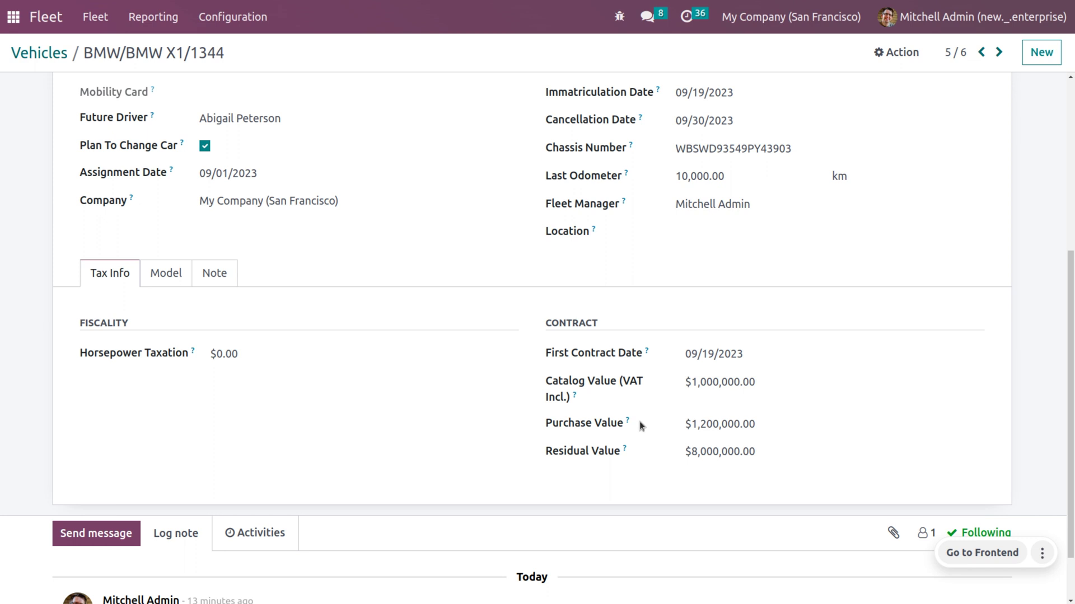
{"action": "left_click", "coordinate": [163, 276]}
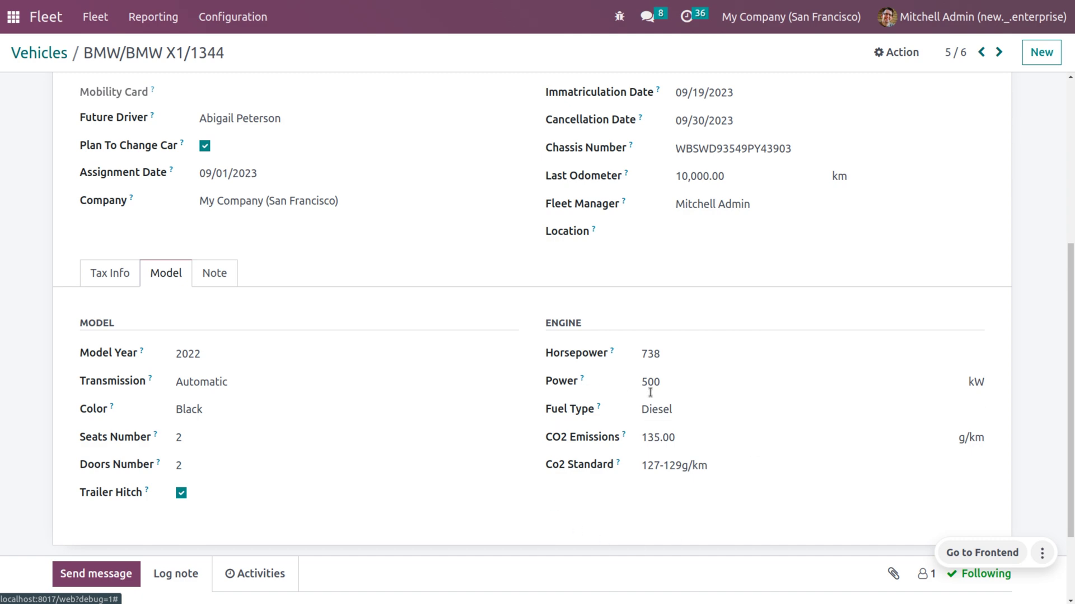
{"action": "left_click", "coordinate": [221, 273]}
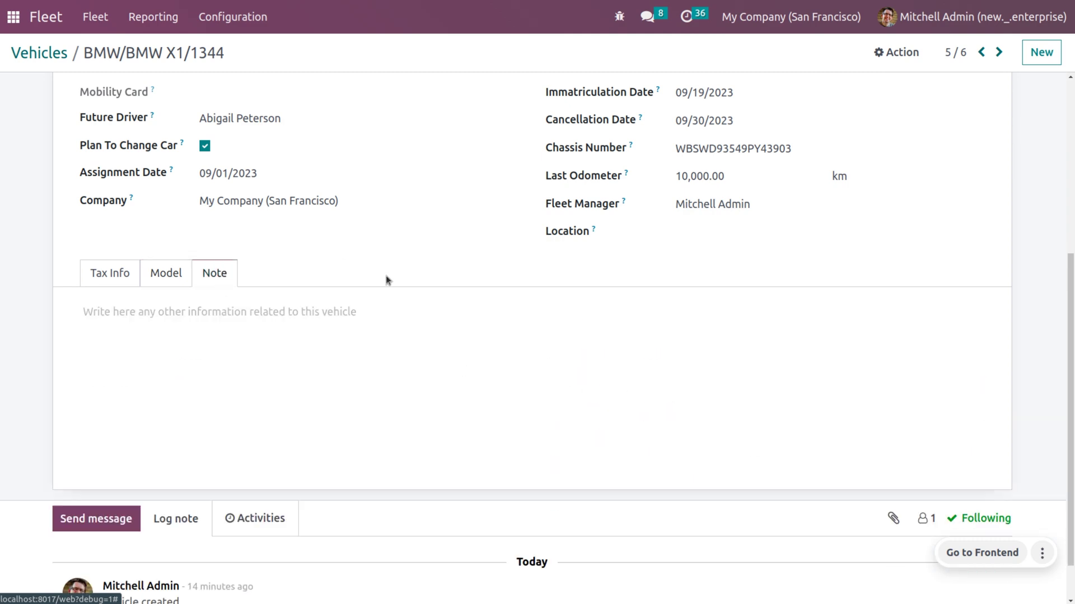
{"action": "scroll", "coordinate": [385, 366], "scroll_direction": "up", "scroll_amount": 5}
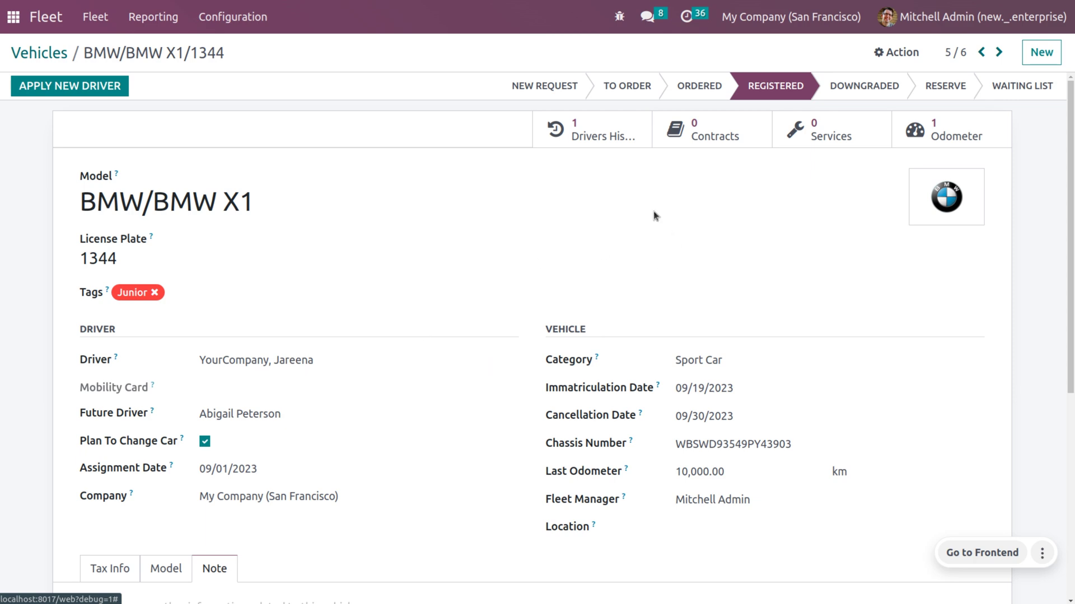
- Check the BMW X1's Drivers History and Odometer records, returning to the vehicle form each time
{"action": "left_click", "coordinate": [597, 140]}
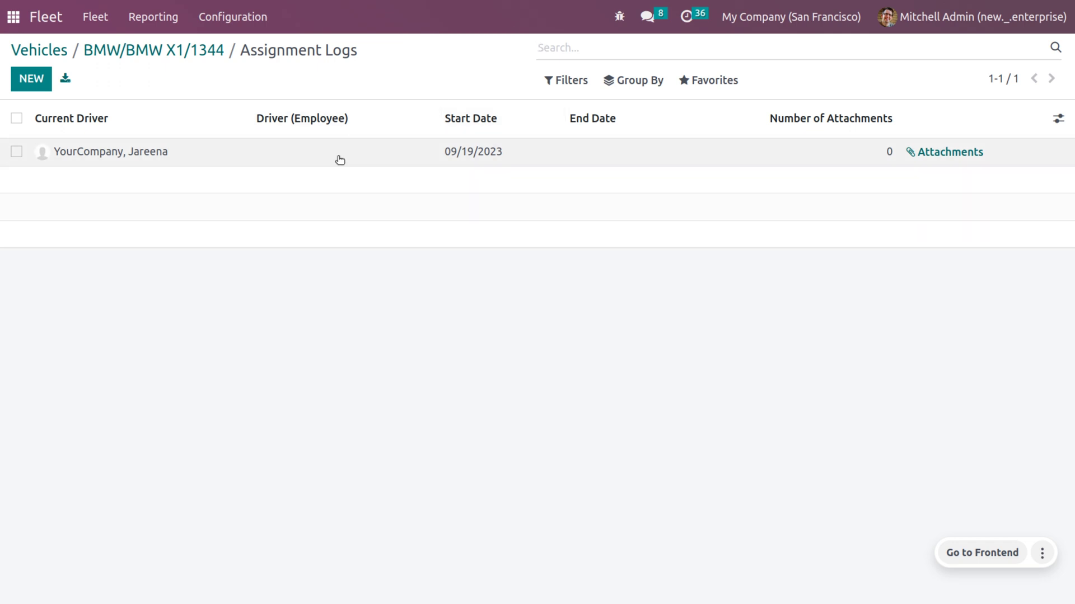
{"action": "left_click", "coordinate": [187, 56]}
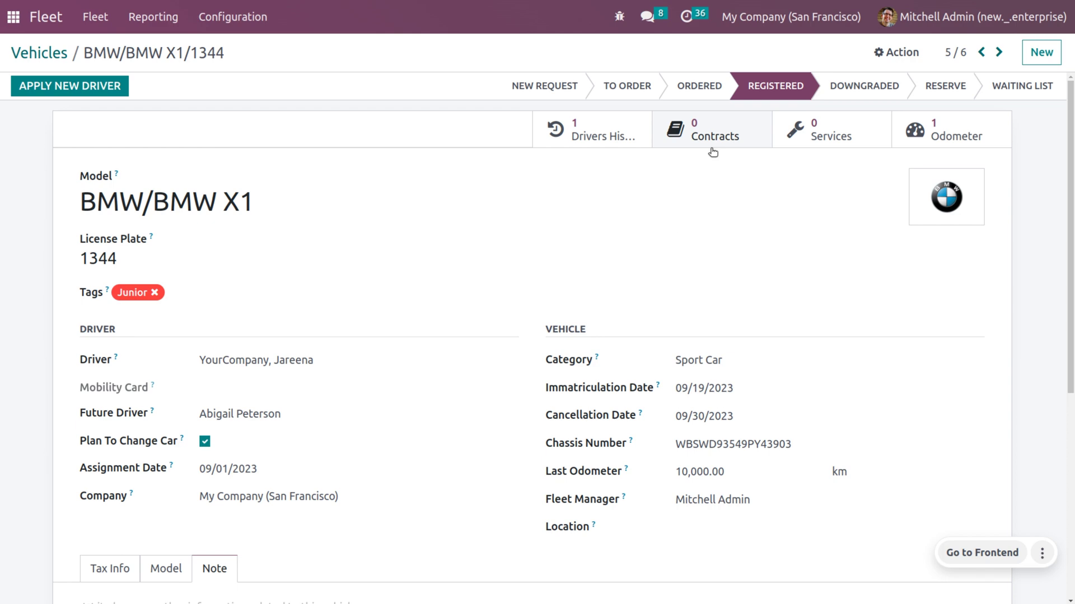
{"action": "left_click", "coordinate": [952, 141]}
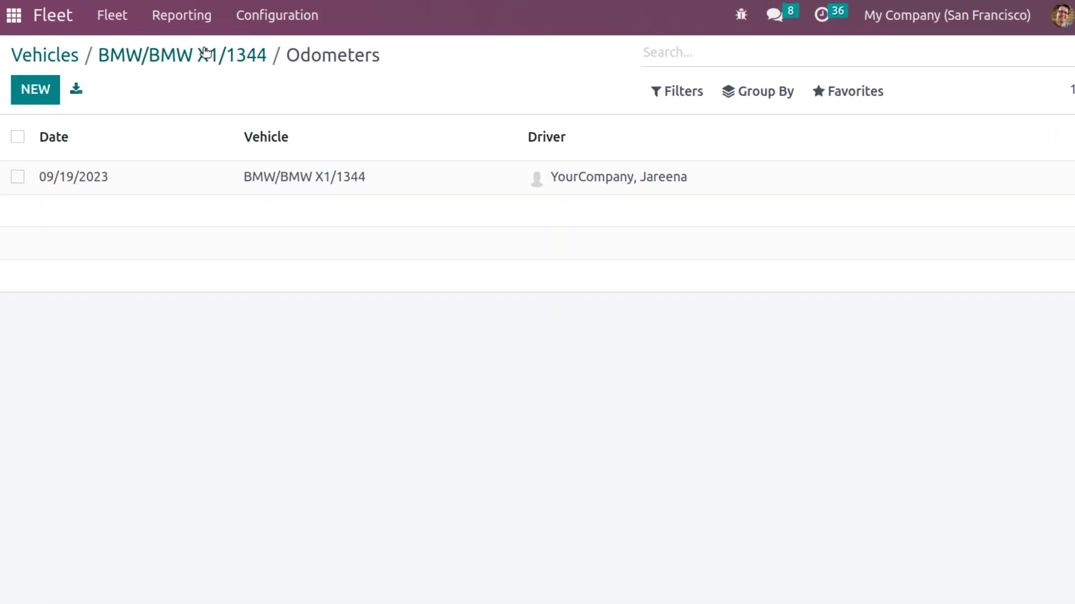
{"action": "left_click", "coordinate": [204, 51]}
- Browse the fleet Odometers, Contracts and Services lists, then return to the vehicles kanban
{"action": "left_click", "coordinate": [114, 15]}
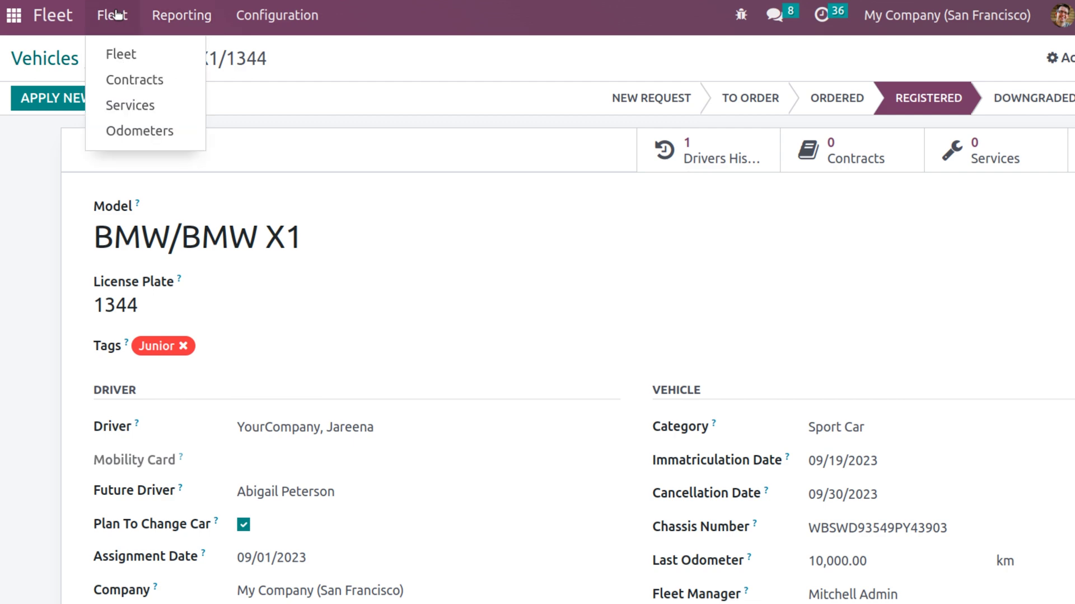
{"action": "left_click", "coordinate": [136, 131]}
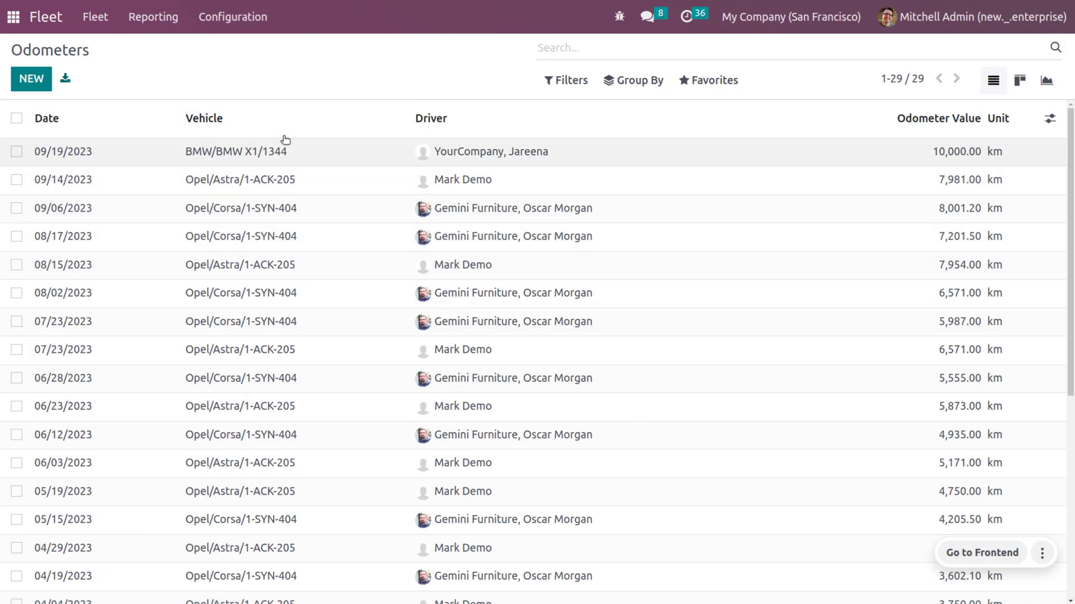
{"action": "left_click", "coordinate": [101, 30]}
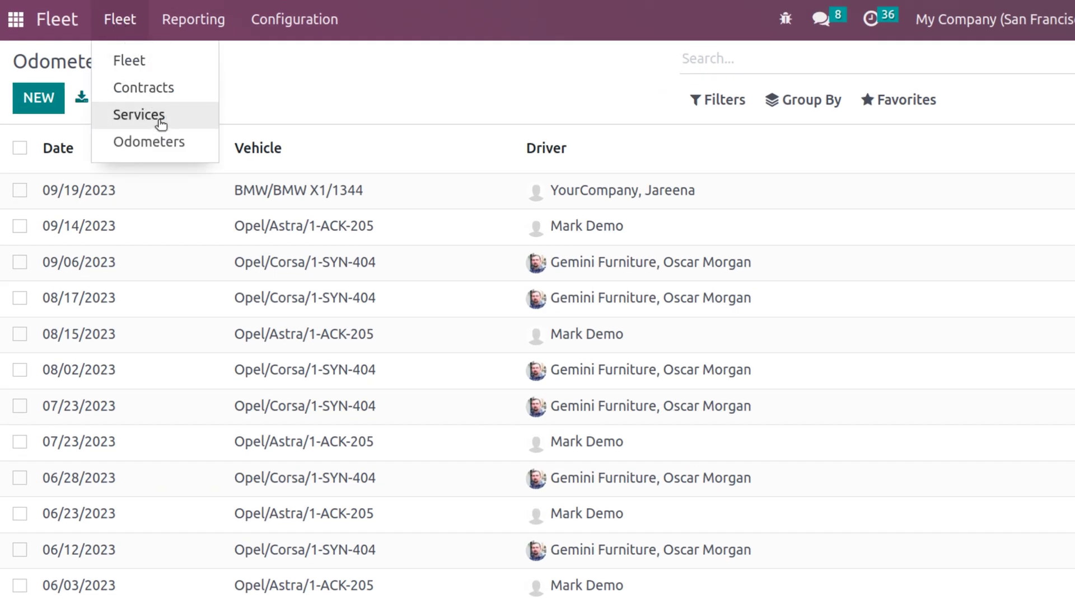
{"action": "left_click", "coordinate": [158, 93]}
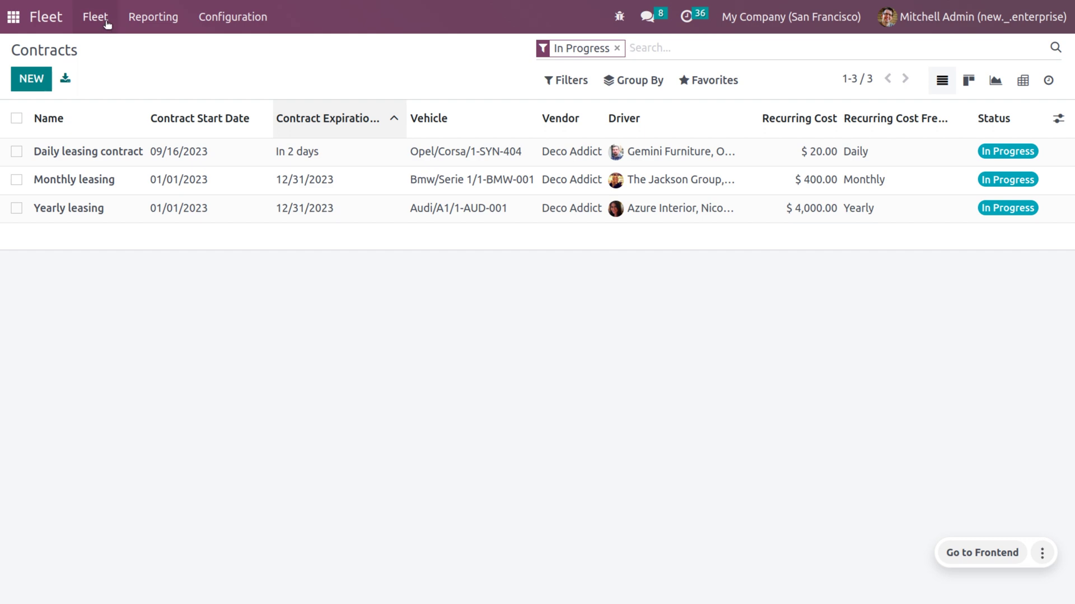
{"action": "left_click", "coordinate": [107, 22]}
{"action": "left_click", "coordinate": [137, 113]}
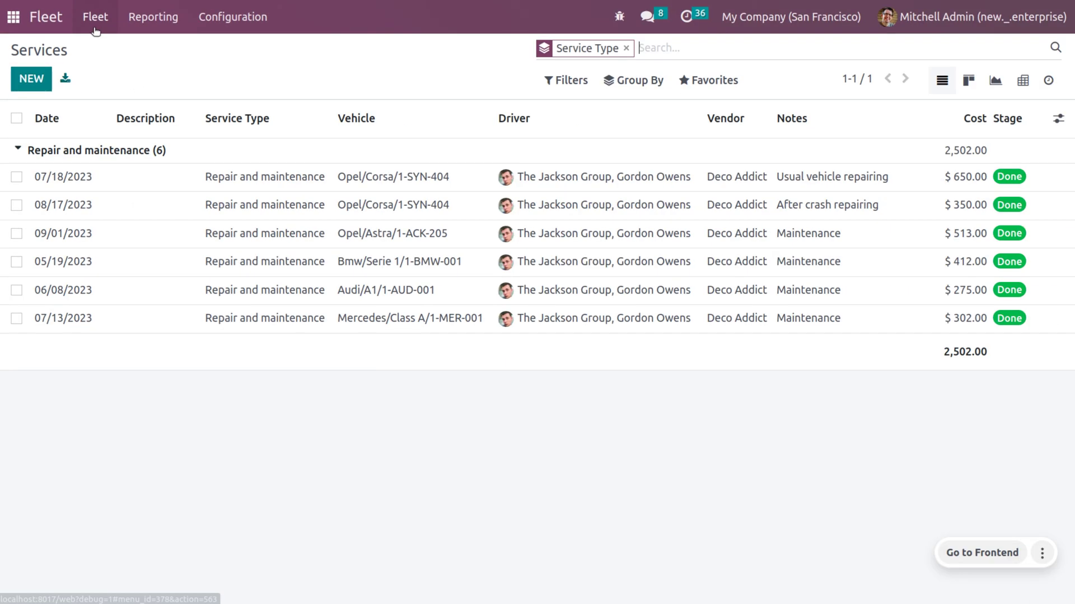
{"action": "left_click", "coordinate": [95, 17]}
{"action": "left_click", "coordinate": [108, 48]}
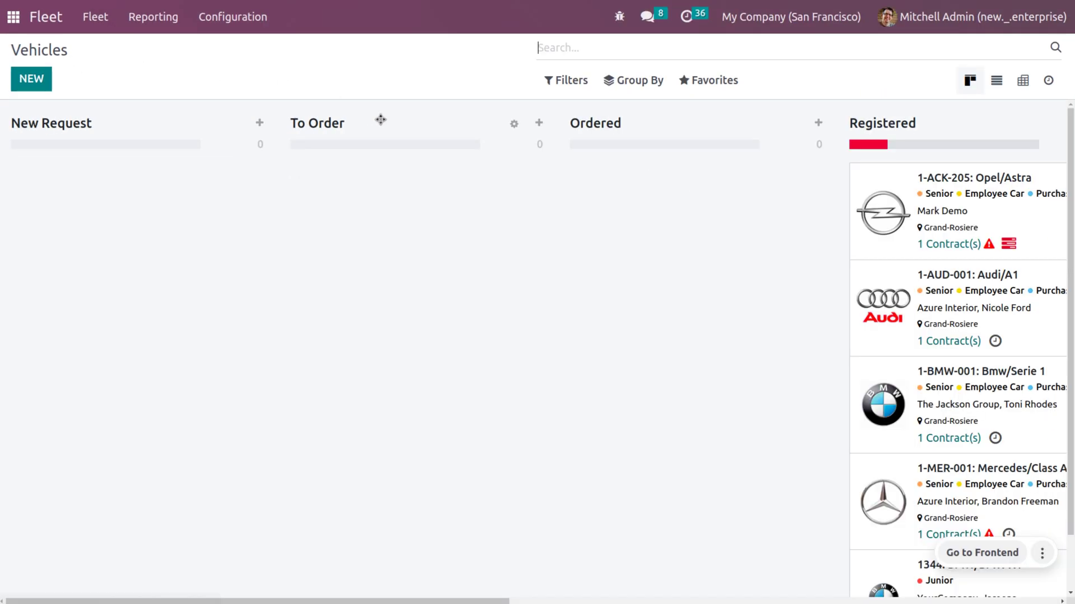
- Open the 1344 BMW X1 vehicle's Contracts and start a new contract
{"action": "scroll", "coordinate": [984, 399], "scroll_direction": "down", "scroll_amount": 1}
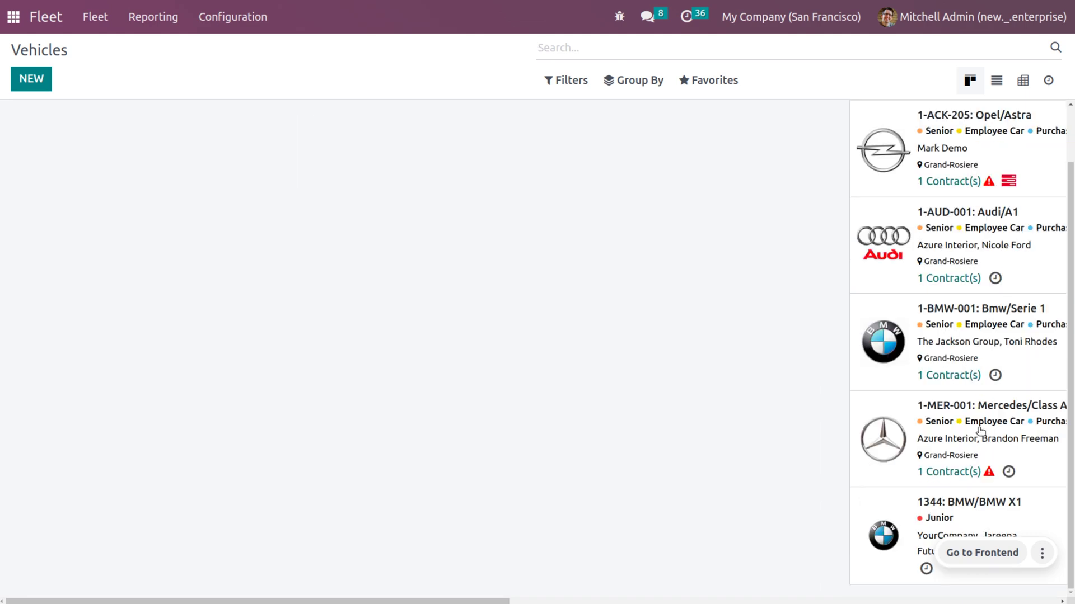
{"action": "left_click", "coordinate": [940, 518]}
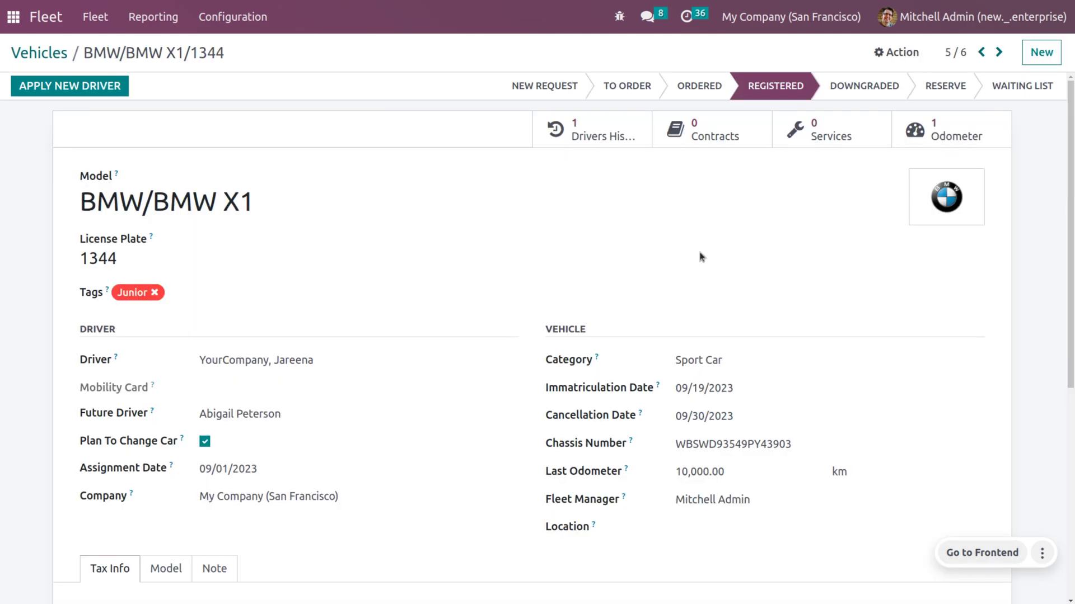
{"action": "left_click", "coordinate": [731, 139]}
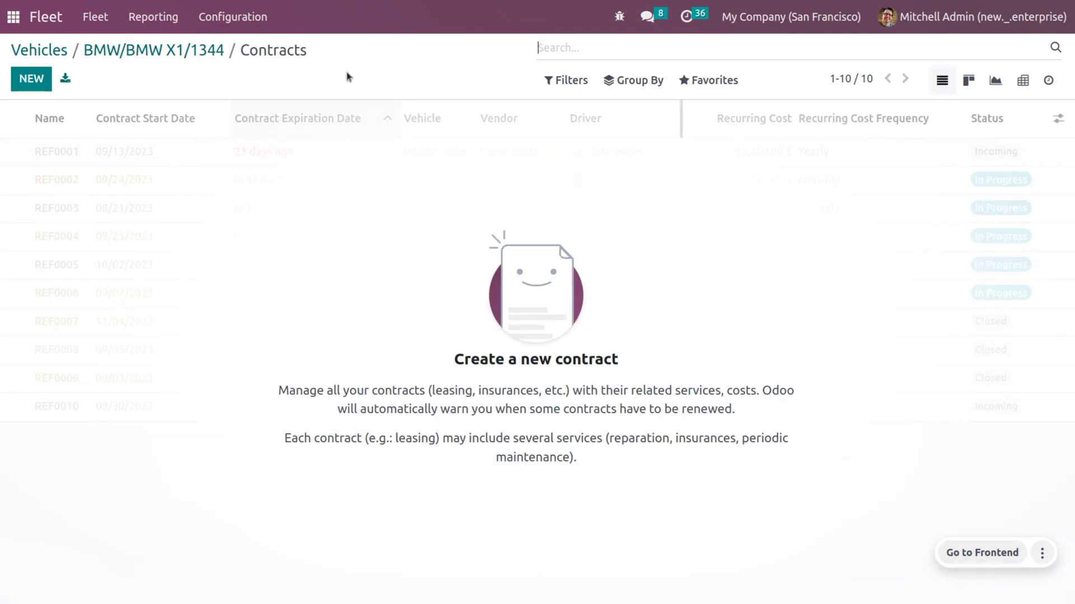
{"action": "left_click", "coordinate": [22, 82]}
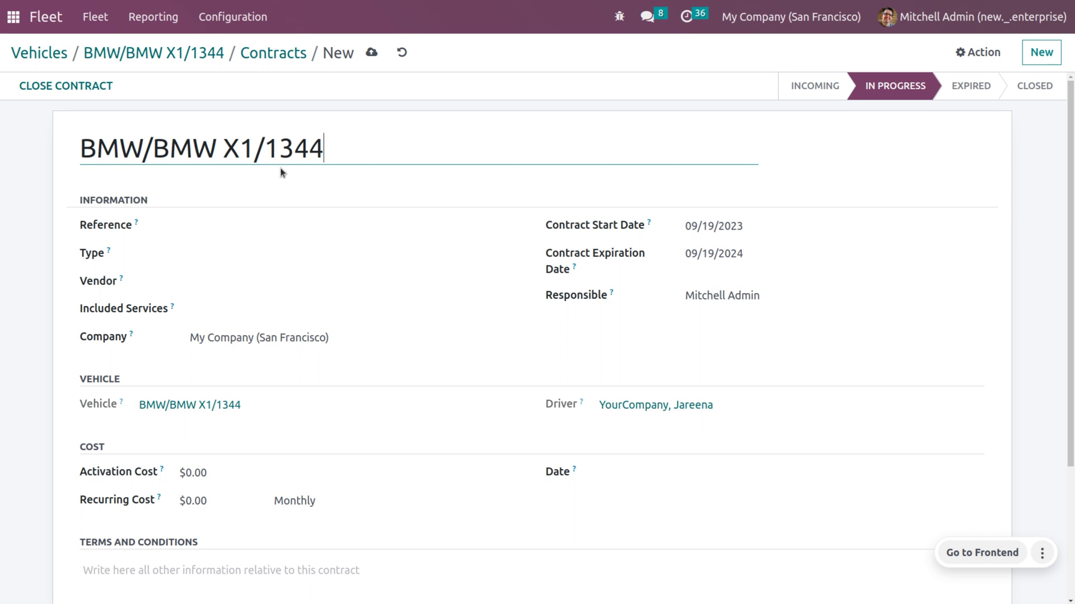
- Copy the vehicle name into Reference, set Type to Leasing, and choose the first listed vendor
{"action": "key", "text": "ctrl+a"}
{"action": "key", "text": "ctrl+c"}
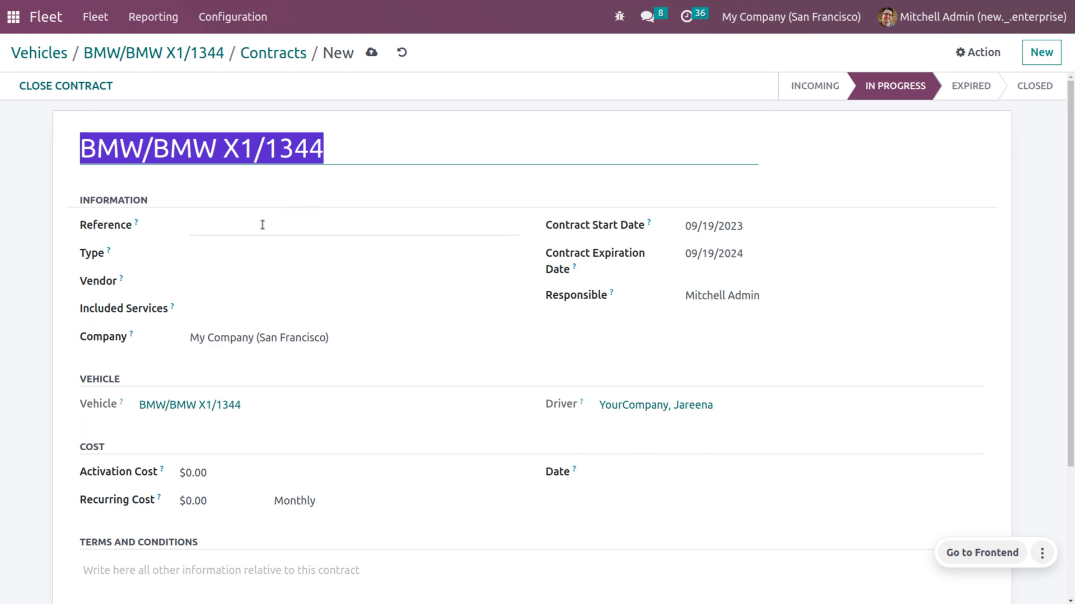
{"action": "left_click", "coordinate": [263, 224]}
{"action": "key", "text": "ctrl+v"}
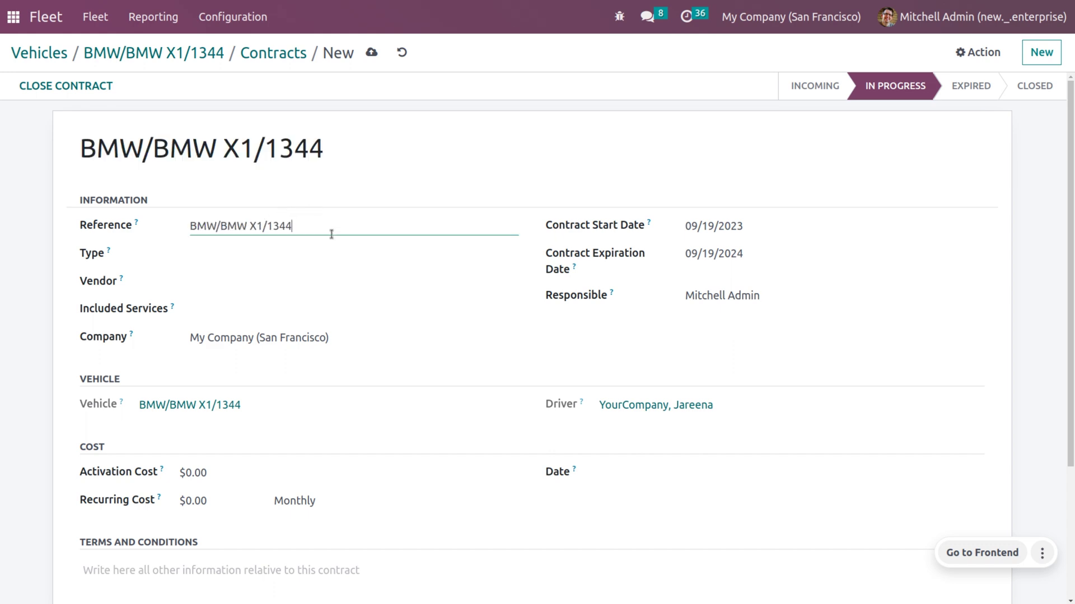
{"action": "left_click", "coordinate": [232, 250]}
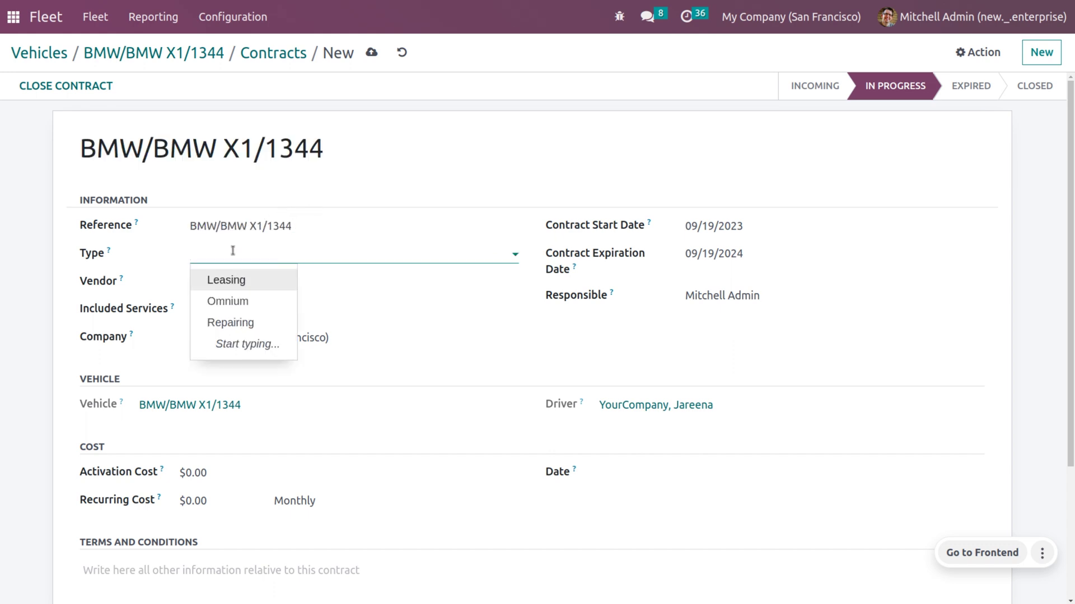
{"action": "left_click", "coordinate": [243, 280]}
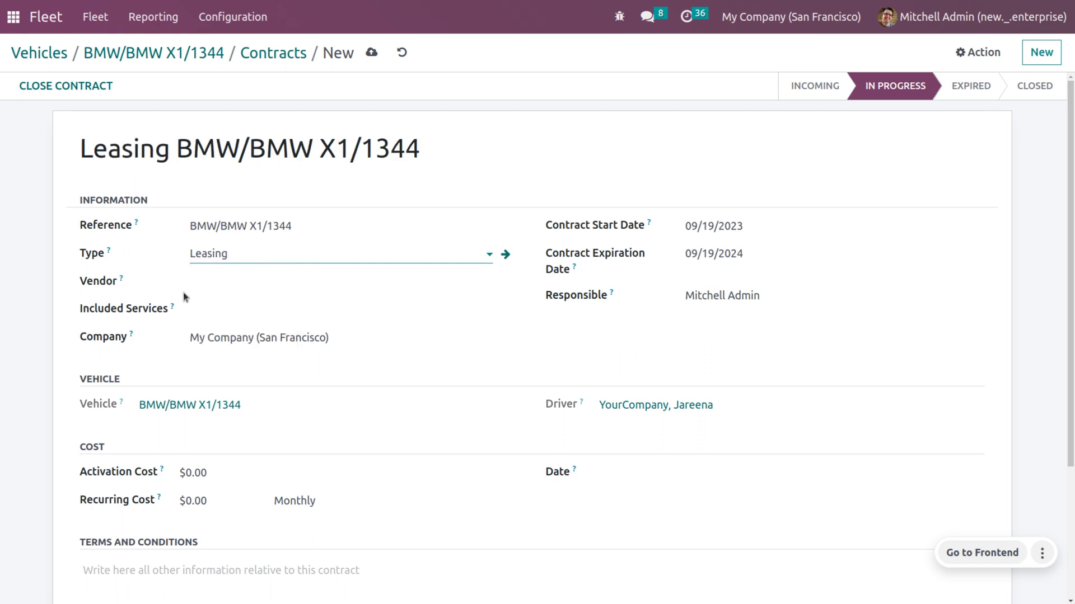
{"action": "left_click", "coordinate": [250, 282]}
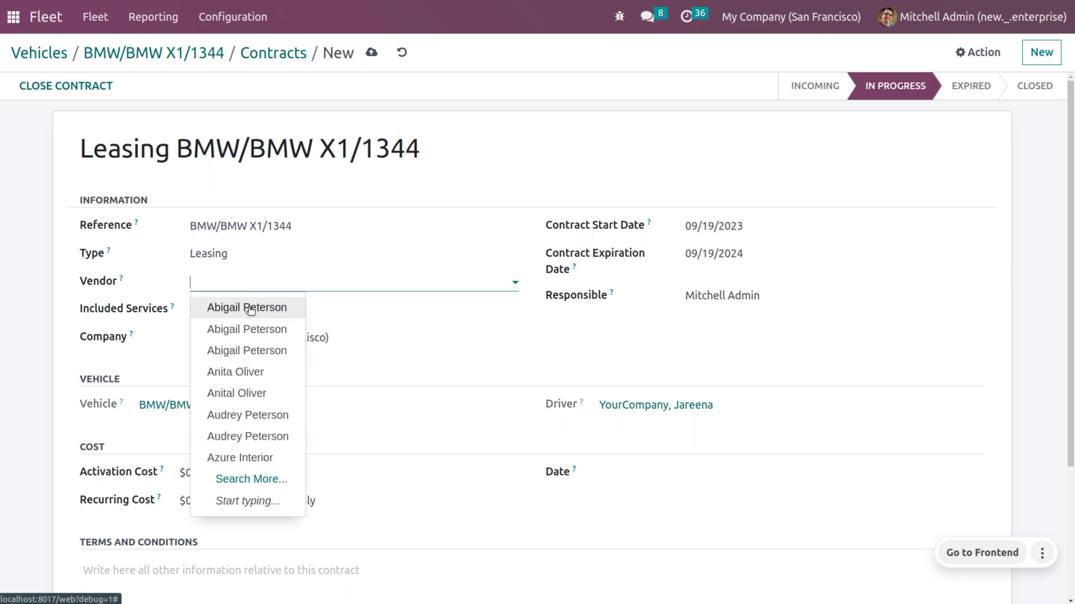
{"action": "left_click", "coordinate": [251, 309]}
- Add A/C Compressor Replacement, A/C Diagnosis and Battery Inspection as included services
{"action": "left_click", "coordinate": [252, 313]}
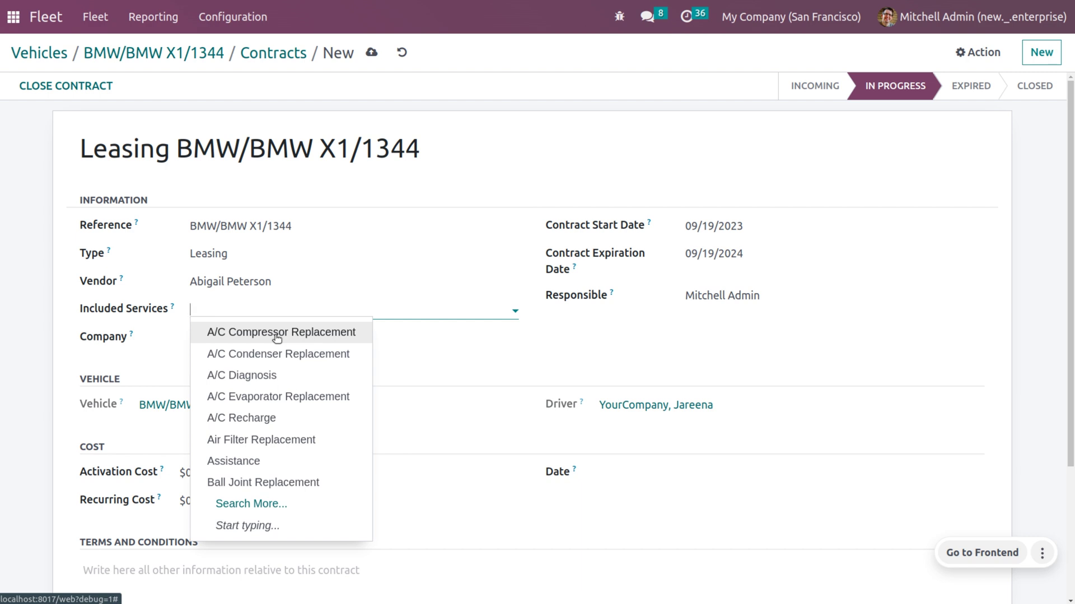
{"action": "left_click", "coordinate": [277, 332]}
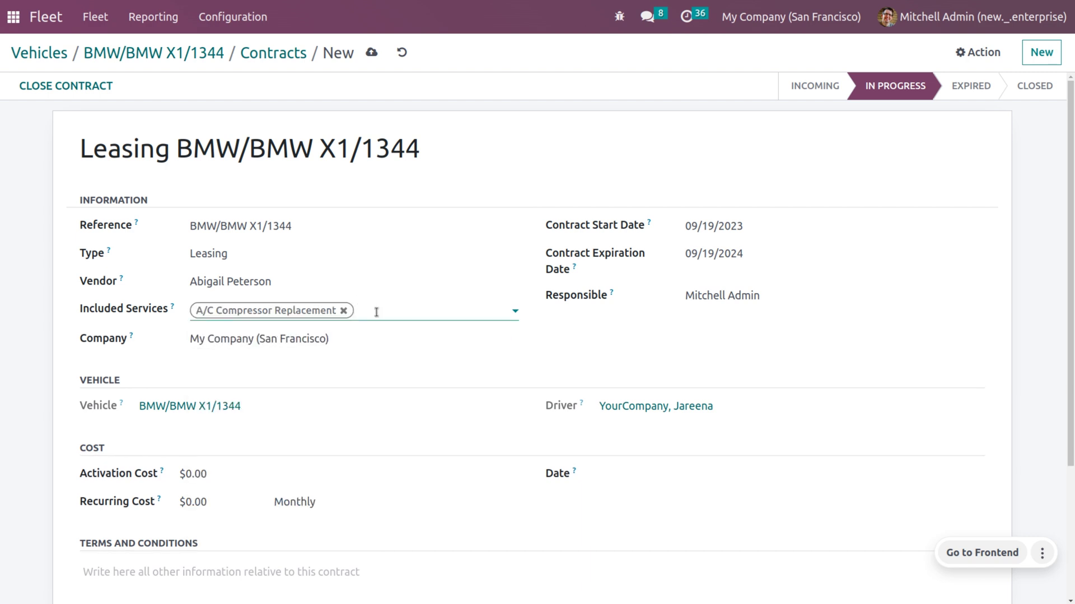
{"action": "left_click", "coordinate": [374, 310]}
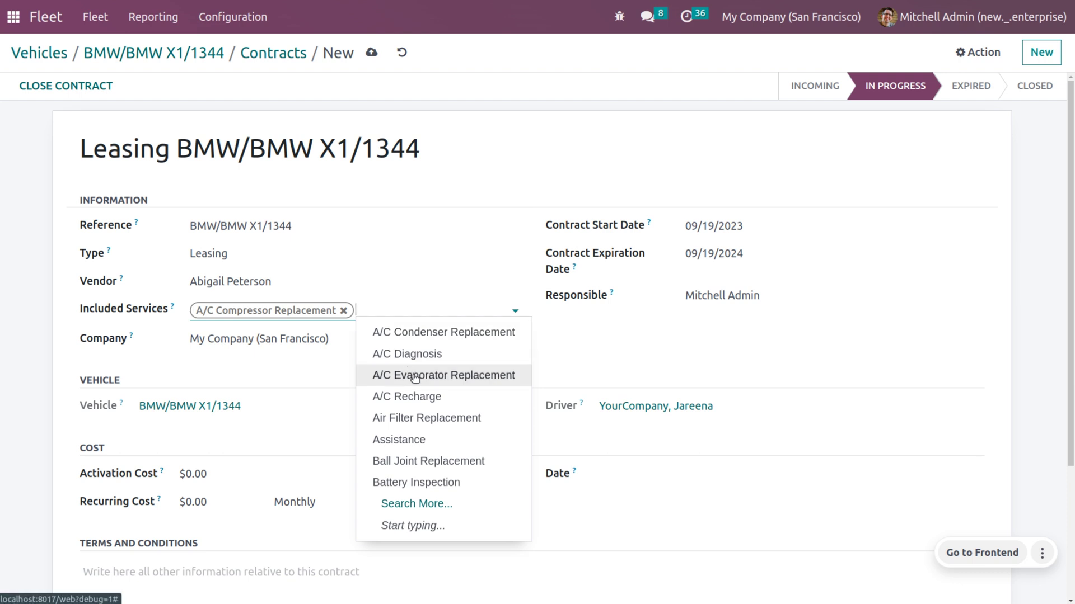
{"action": "left_click", "coordinate": [424, 356]}
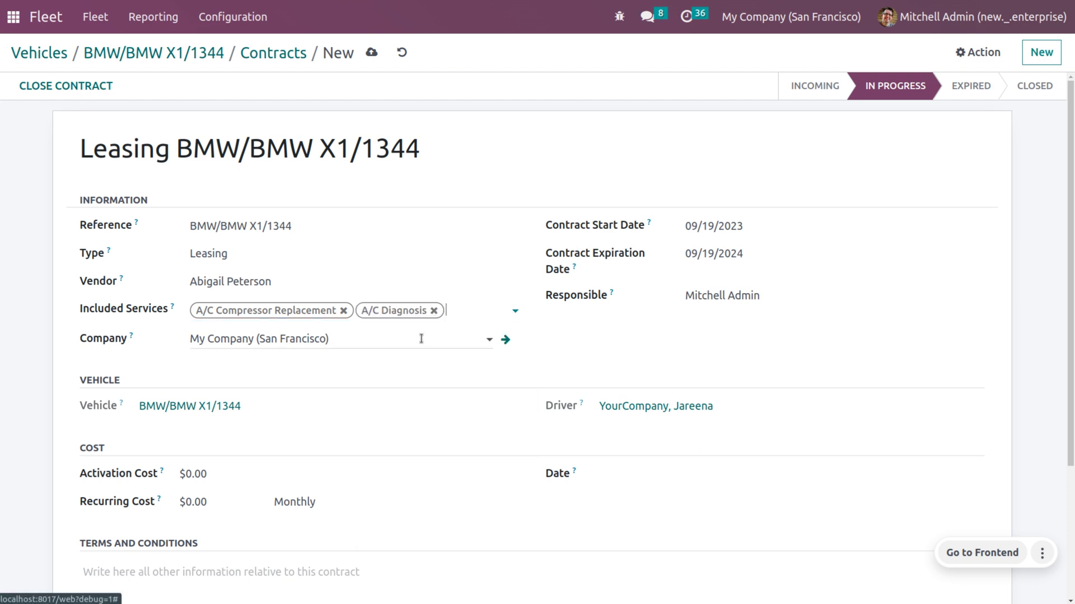
{"action": "left_click", "coordinate": [465, 312]}
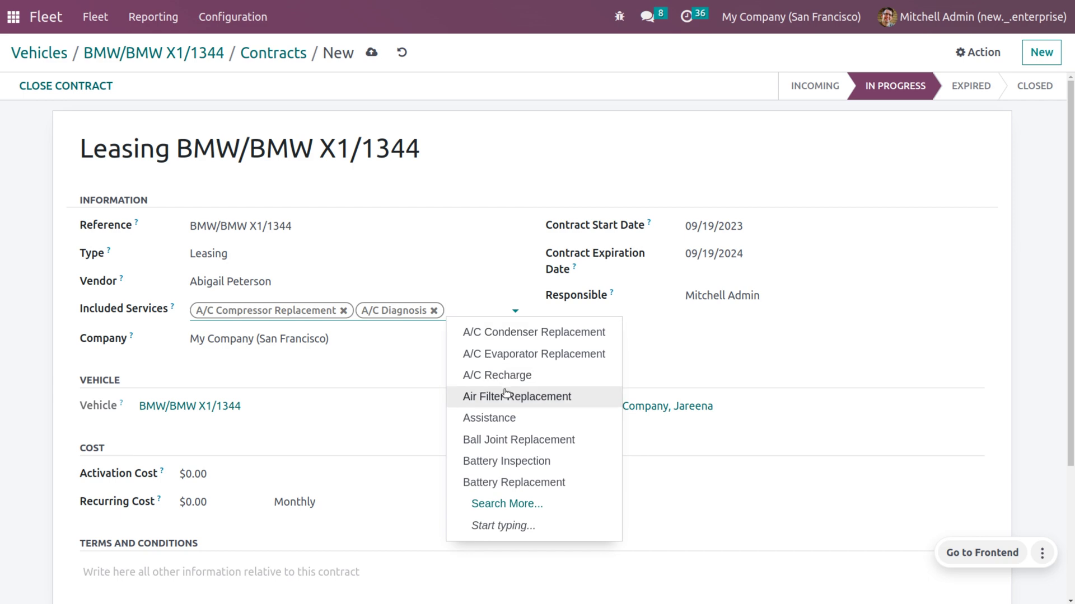
{"action": "left_click", "coordinate": [507, 462]}
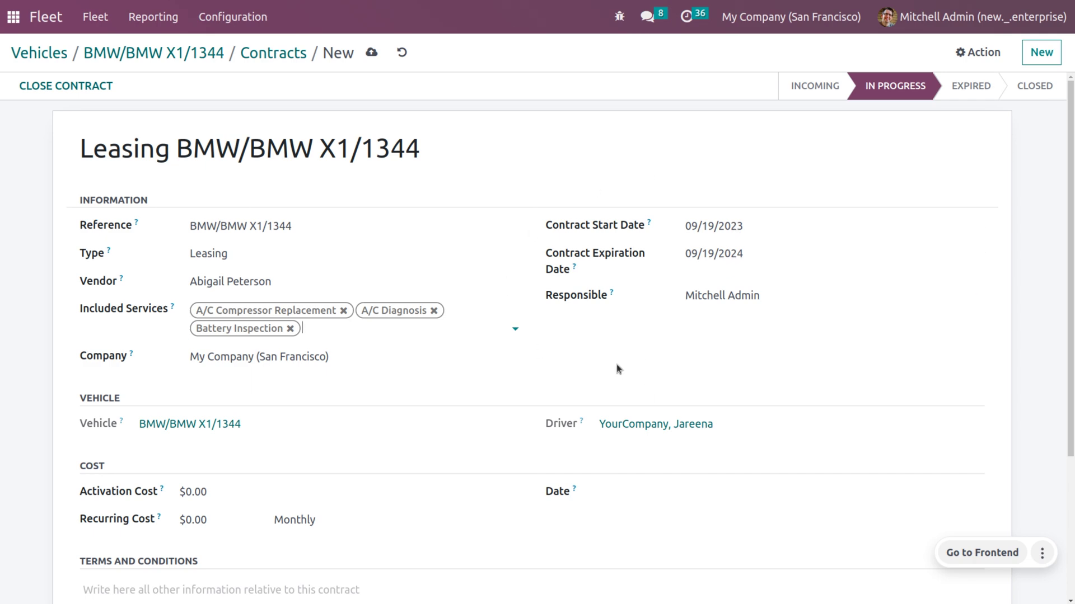
- Enter activation cost 15,000, recurring cost 10,000, and cost date September 19, 2023
{"action": "scroll", "coordinate": [276, 397], "scroll_direction": "down", "scroll_amount": 3}
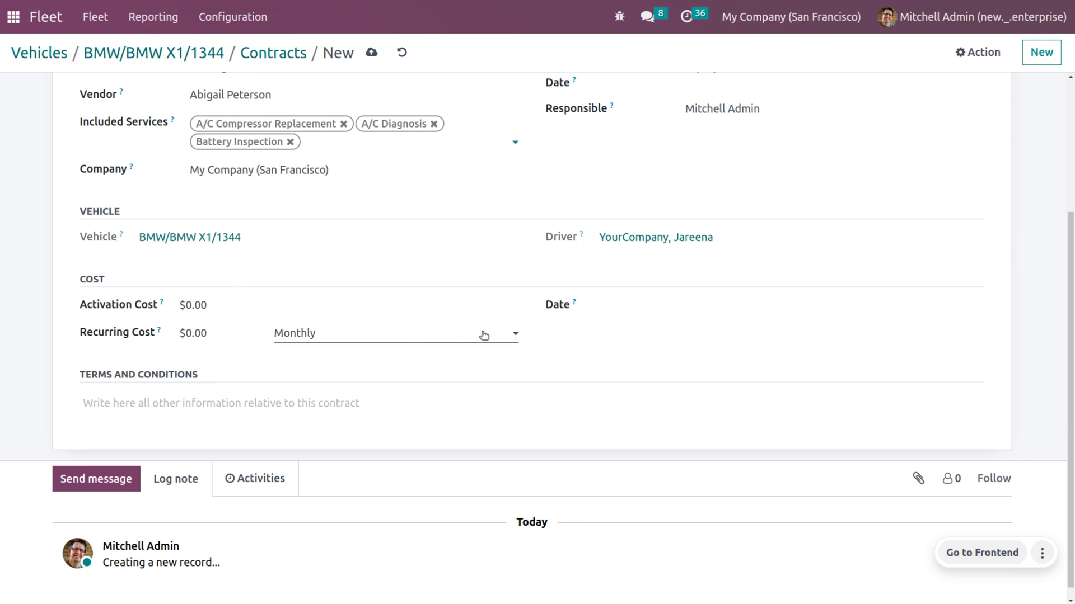
{"action": "left_click", "coordinate": [230, 305]}
{"action": "key", "text": "BackSpace"}
{"action": "key", "text": "BackSpace"}
{"action": "key", "text": "BackSpace"}
{"action": "key", "text": "BackSpace"}
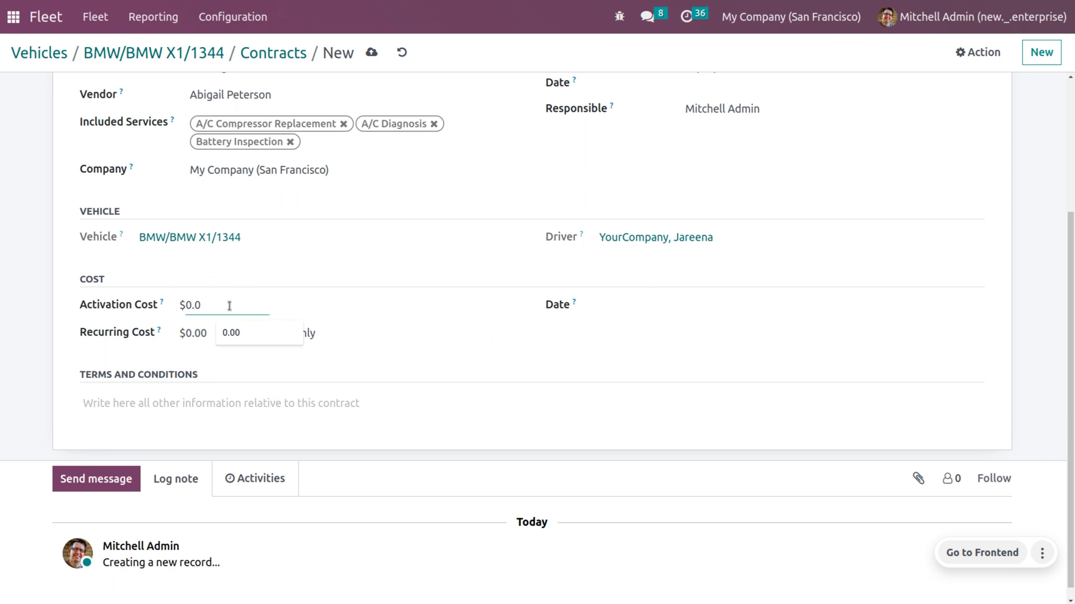
{"action": "type", "text": "15000"}
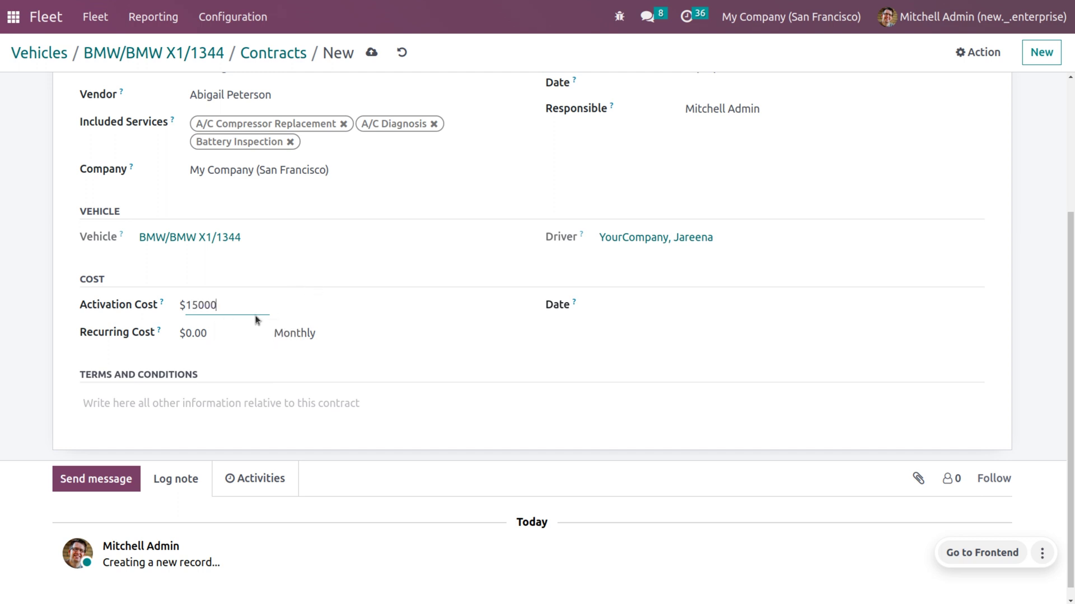
{"action": "left_click", "coordinate": [235, 330]}
{"action": "type", "text": "10,0"}
{"action": "type", "text": "0000"}
{"action": "left_click", "coordinate": [674, 310]}
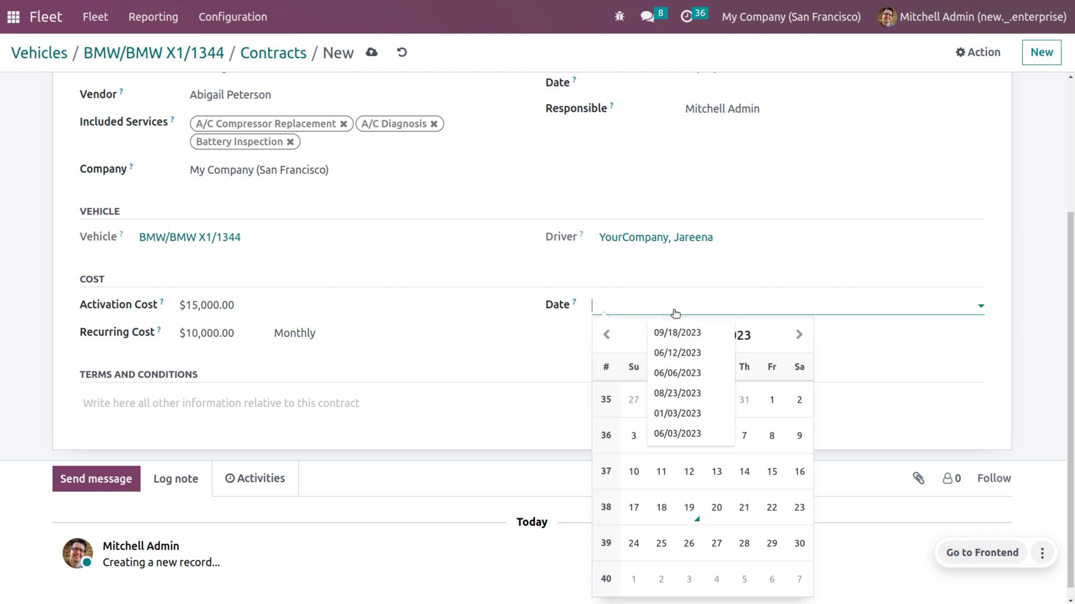
{"action": "left_click", "coordinate": [685, 508]}
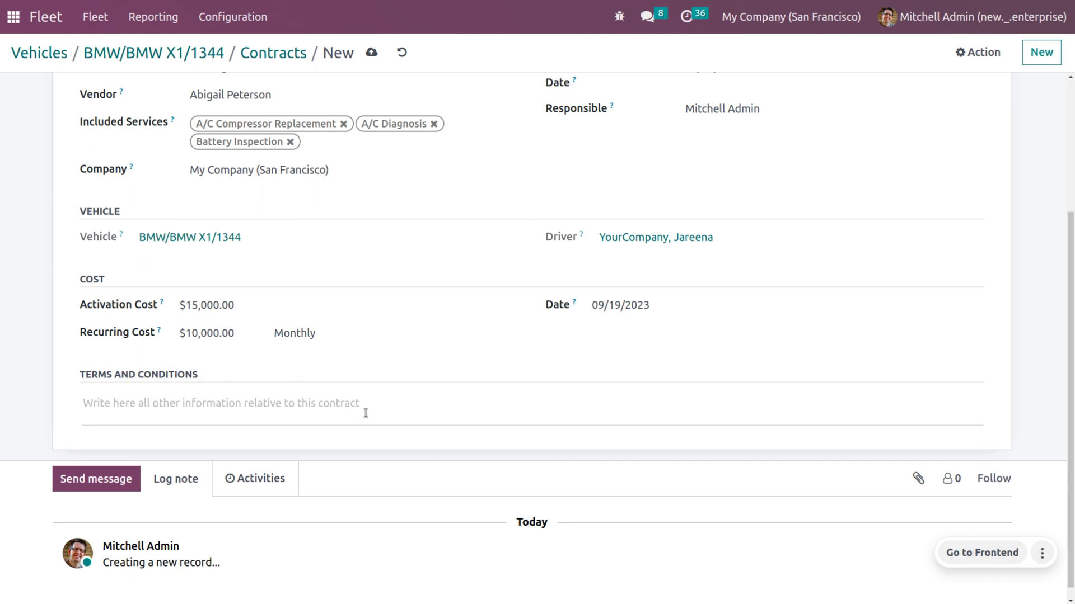
{"action": "scroll", "coordinate": [365, 414], "scroll_direction": "up", "scroll_amount": 3}
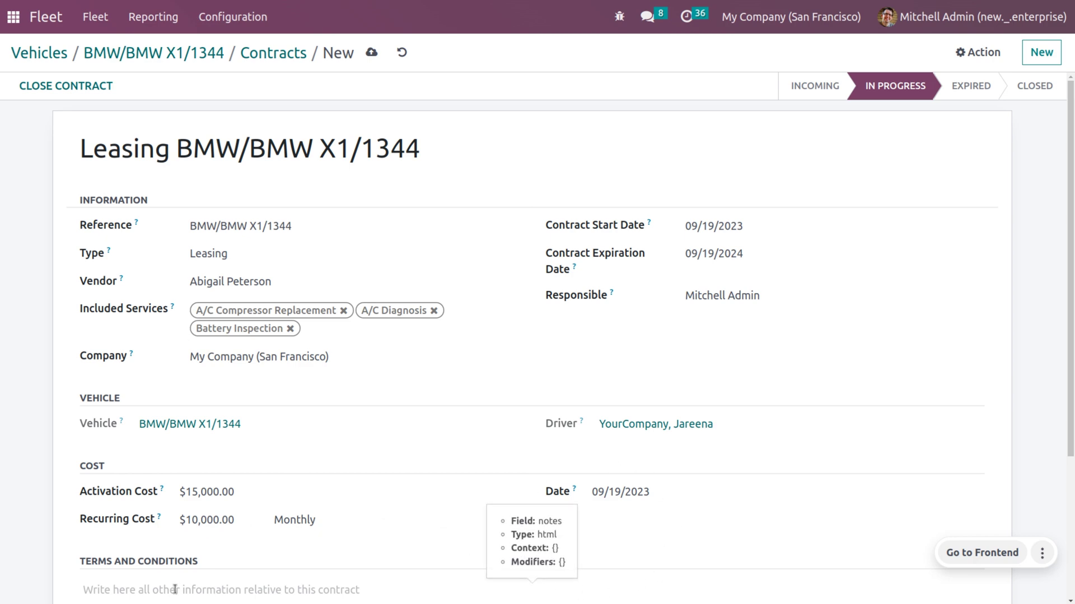
- Save the Leasing BMW/BMW X1/1344 contract and go back through Contracts to the vehicle
{"action": "left_click", "coordinate": [372, 53]}
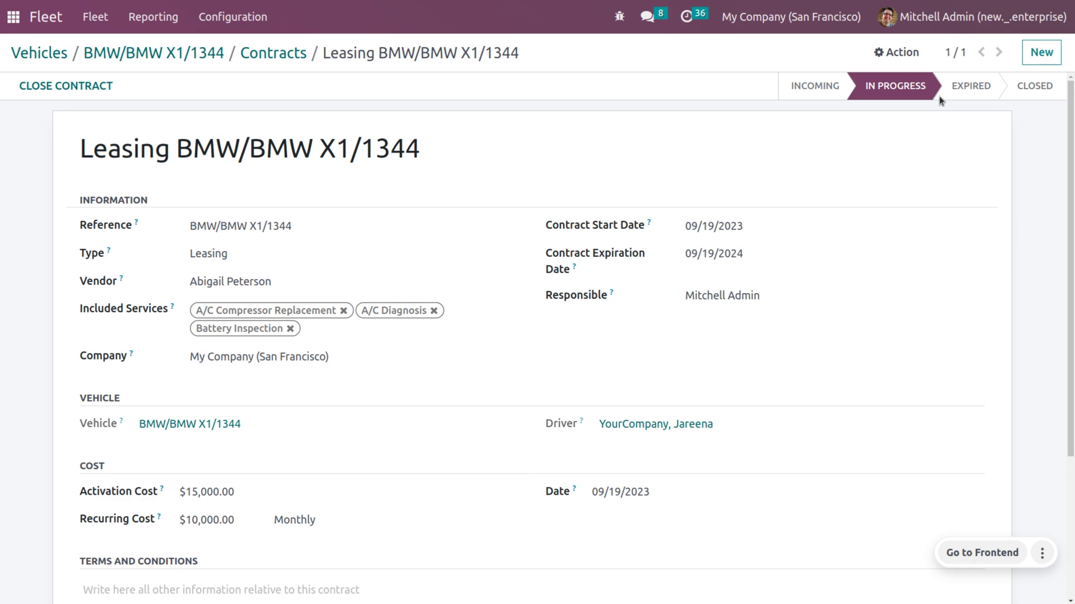
{"action": "mouse_move", "coordinate": [958, 98]}
{"action": "left_click", "coordinate": [287, 53]}
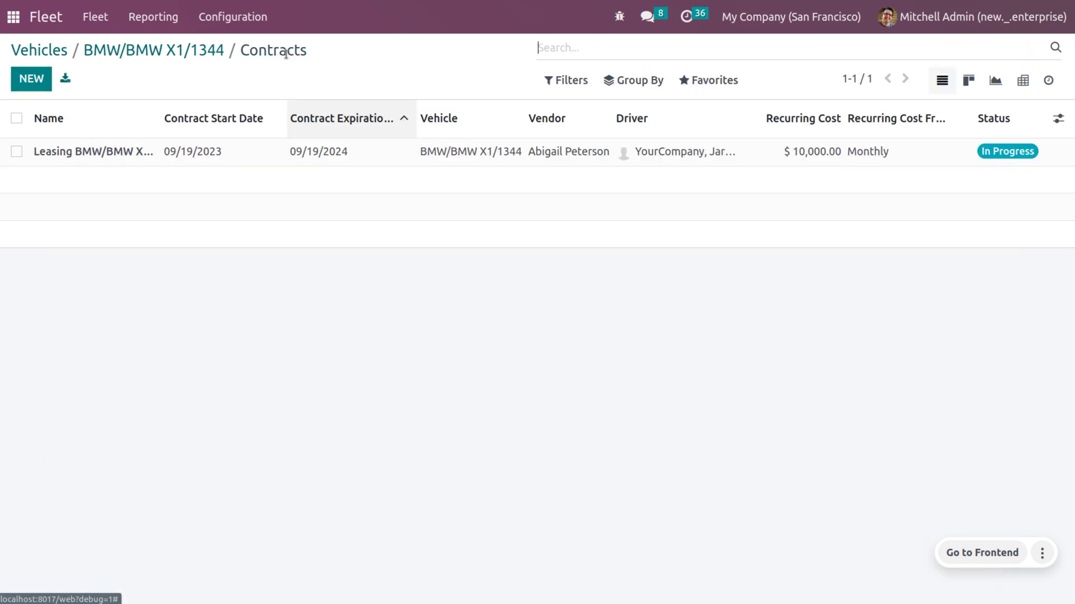
{"action": "left_click", "coordinate": [158, 51]}
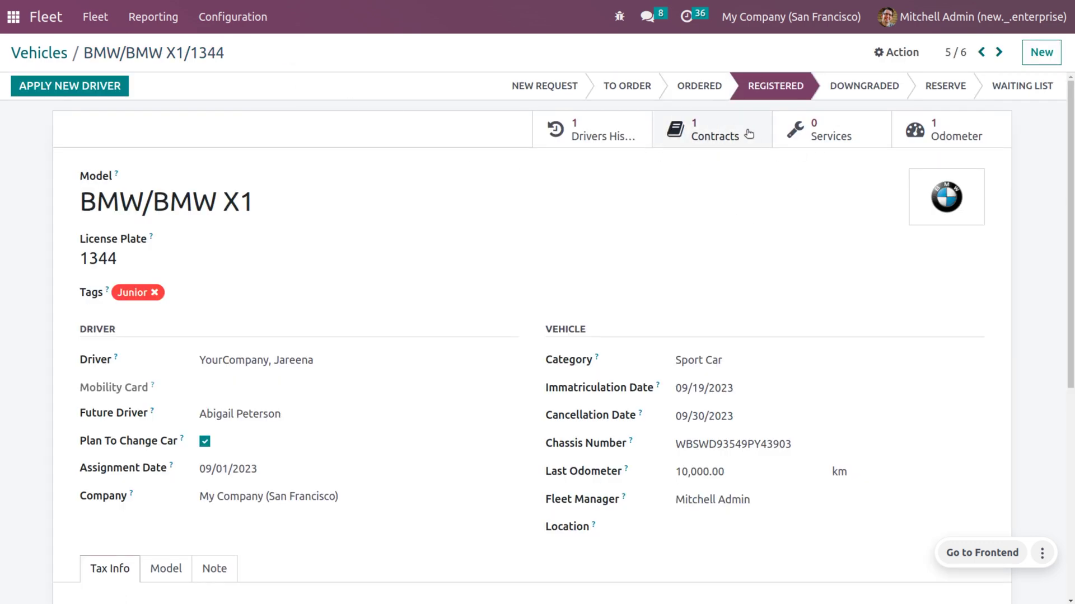
- Start a new Repair and maintenance service for the BMW X1 with a cost of 20000
{"action": "left_click", "coordinate": [822, 150]}
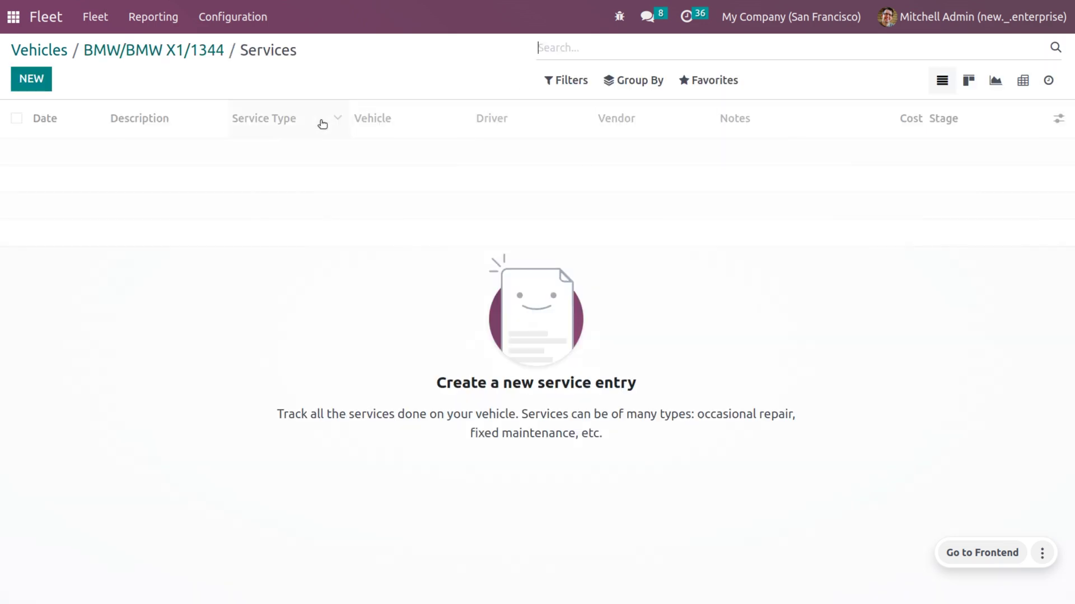
{"action": "left_click", "coordinate": [33, 80]}
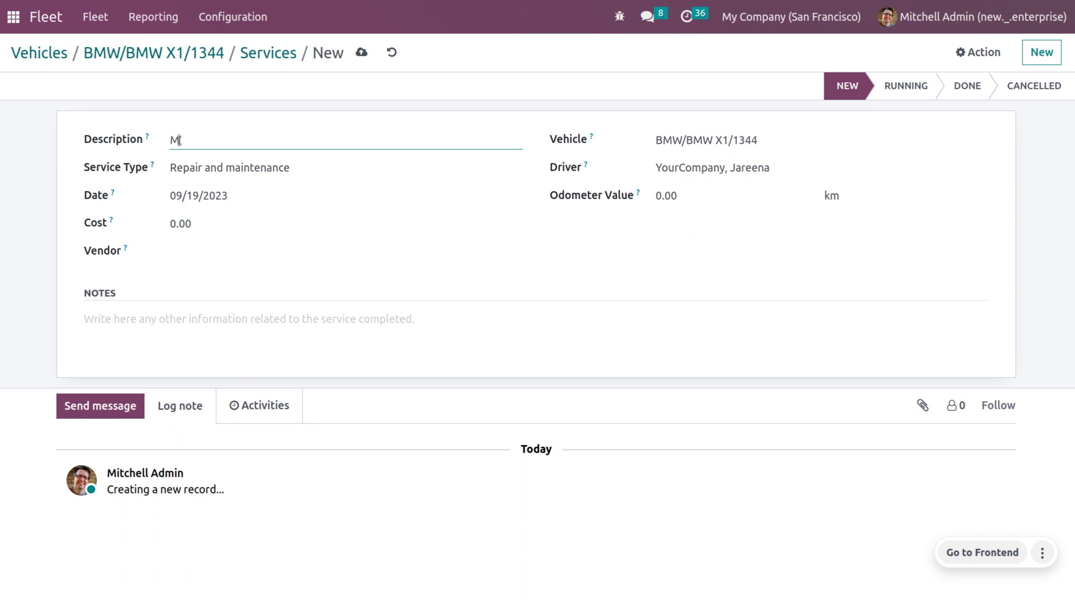
{"action": "type", "text": "aintance of bmw"}
{"action": "left_click", "coordinate": [281, 170]}
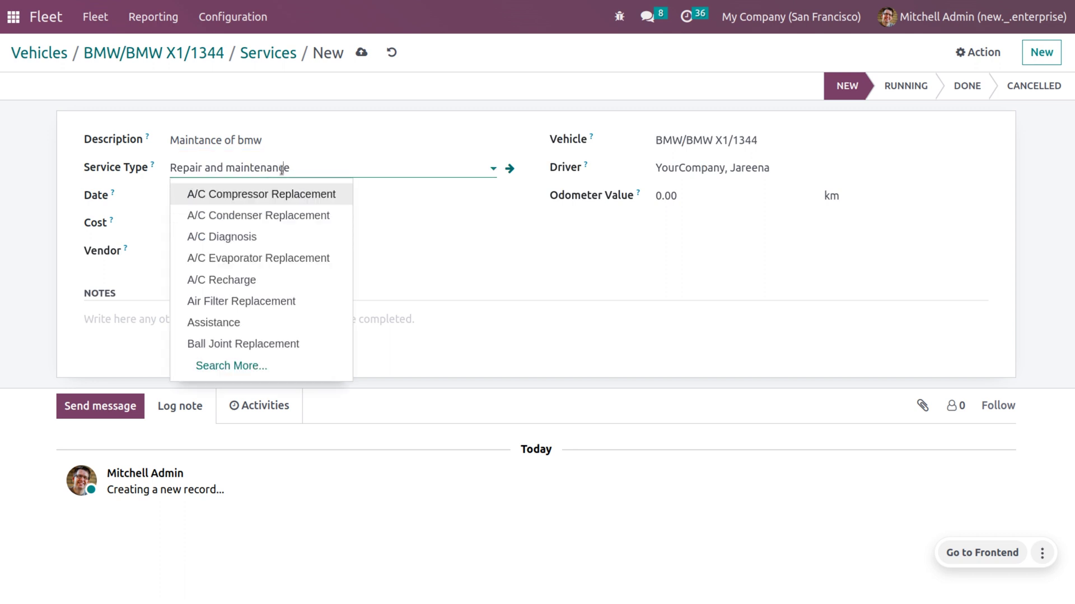
{"action": "left_click", "coordinate": [282, 170]}
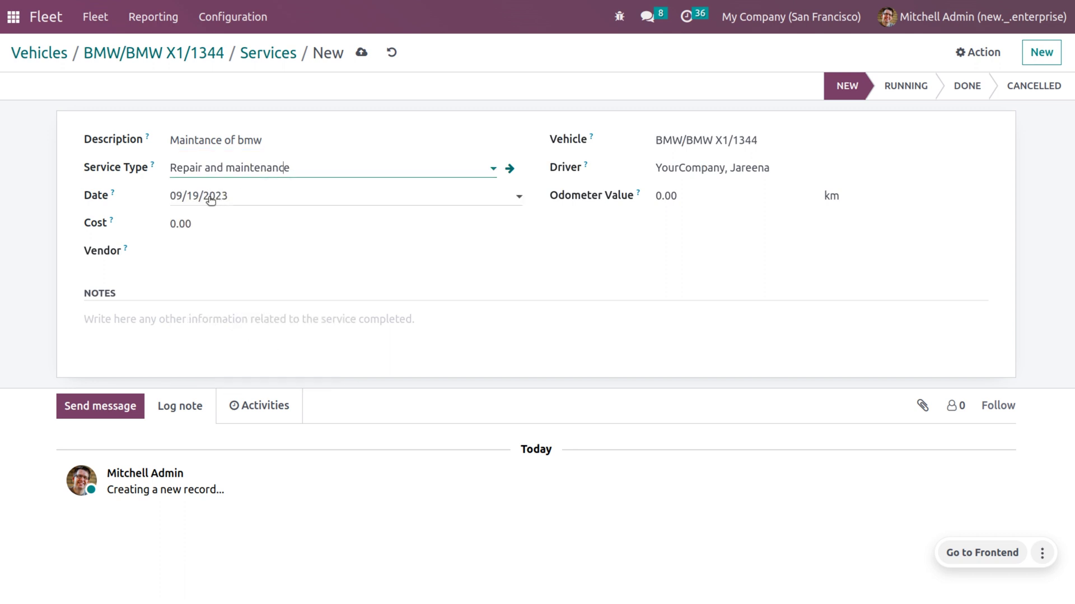
{"action": "left_click", "coordinate": [217, 218]}
{"action": "key", "text": "BackSpace"}
{"action": "key", "text": "BackSpace"}
{"action": "key", "text": "BackSpace"}
{"action": "key", "text": "BackSpace"}
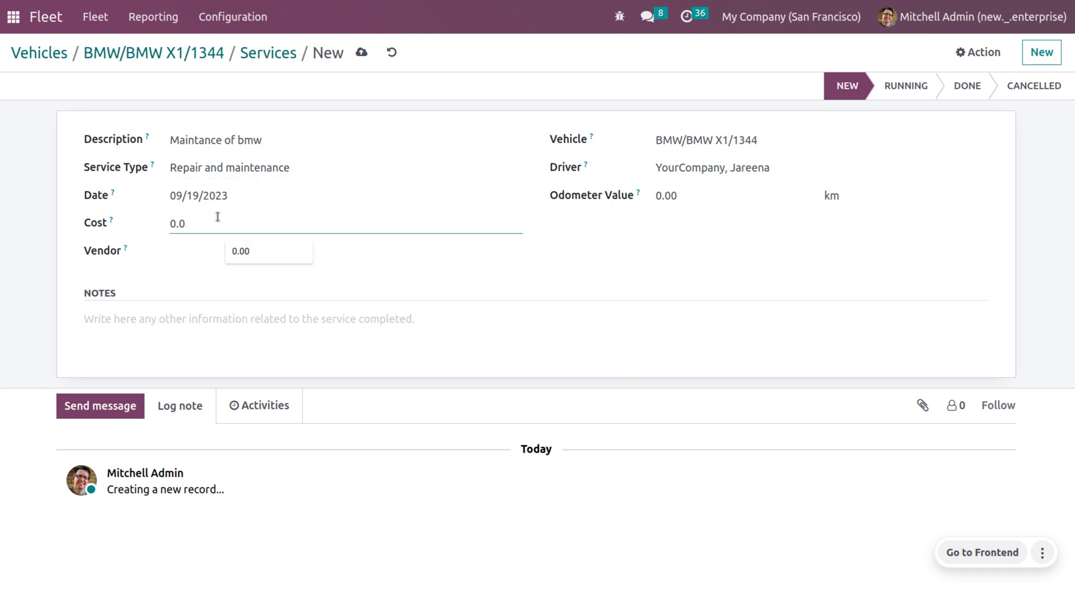
{"action": "type", "text": "200"}
- Pick the vendor, set the odometer to 10,000 km, save and mark the service Running
{"action": "left_click", "coordinate": [242, 253]}
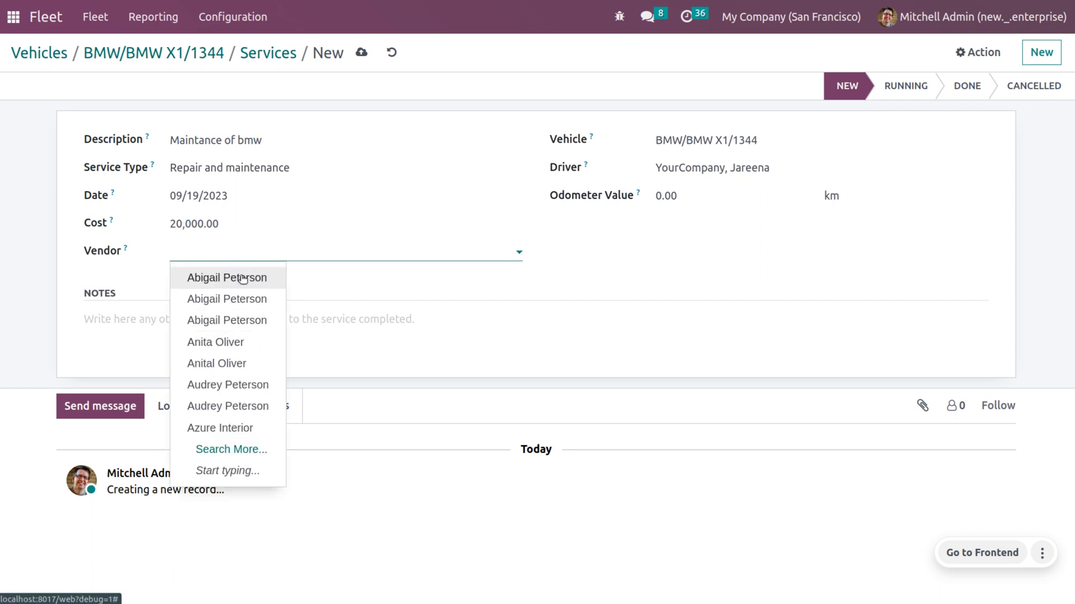
{"action": "left_click", "coordinate": [241, 278]}
{"action": "left_click", "coordinate": [700, 196]}
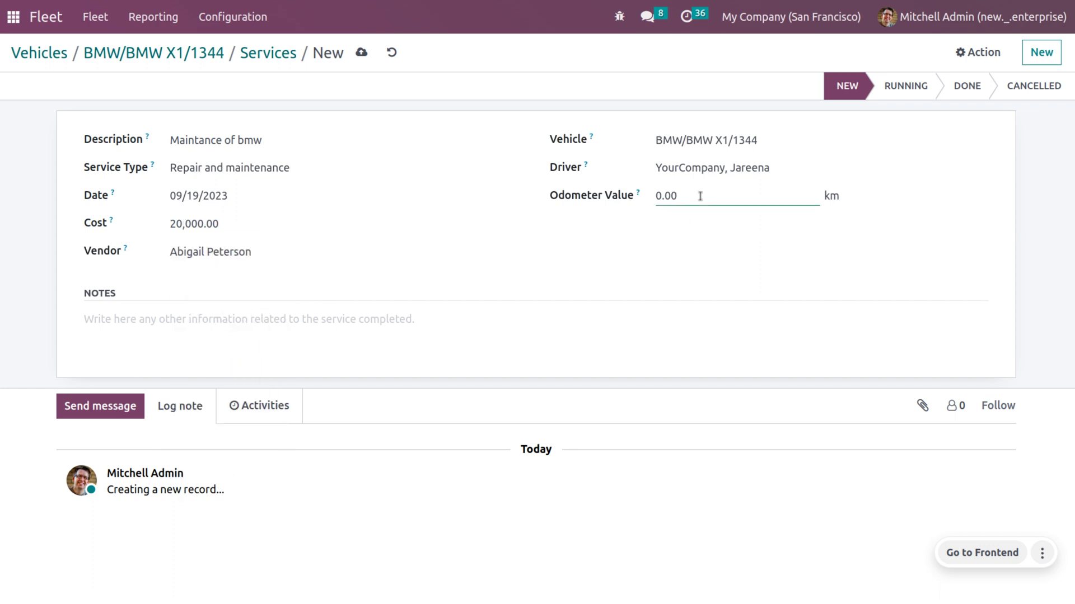
{"action": "key", "text": "BackSpace"}
{"action": "key", "text": "BackSpace"}
{"action": "key", "text": "BackSpace"}
{"action": "type", "text": "1"}
{"action": "left_click", "coordinate": [734, 224]}
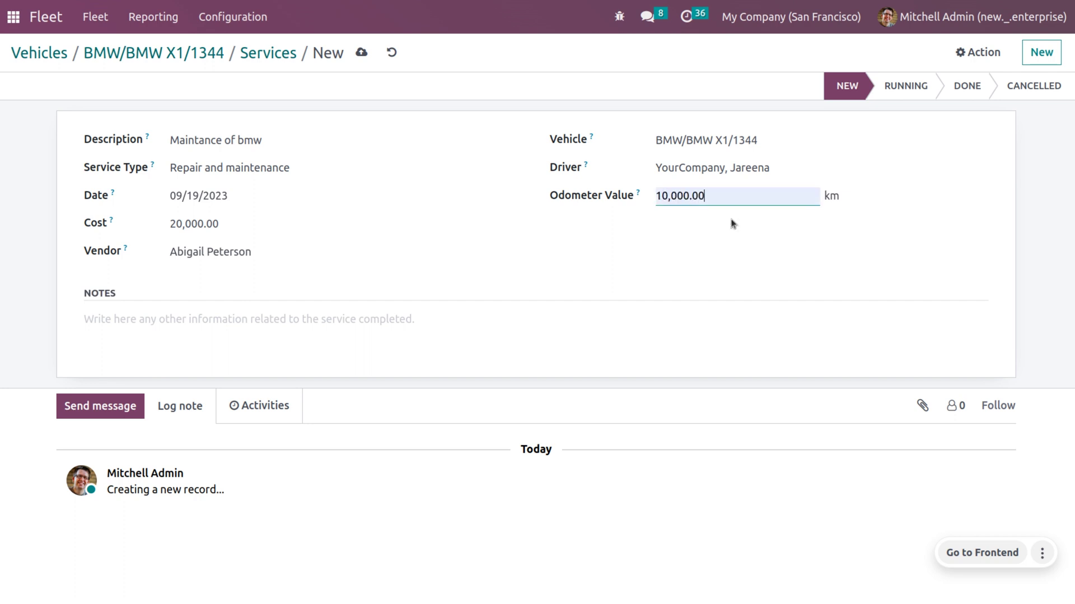
{"action": "left_click", "coordinate": [316, 327]}
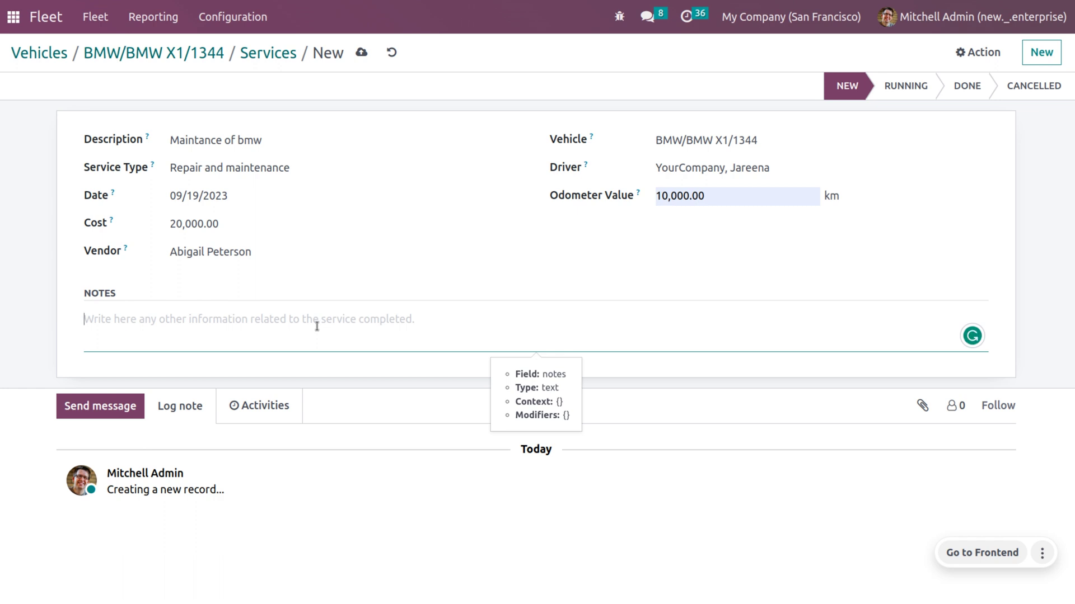
{"action": "left_click", "coordinate": [361, 52]}
{"action": "left_click", "coordinate": [905, 86]}
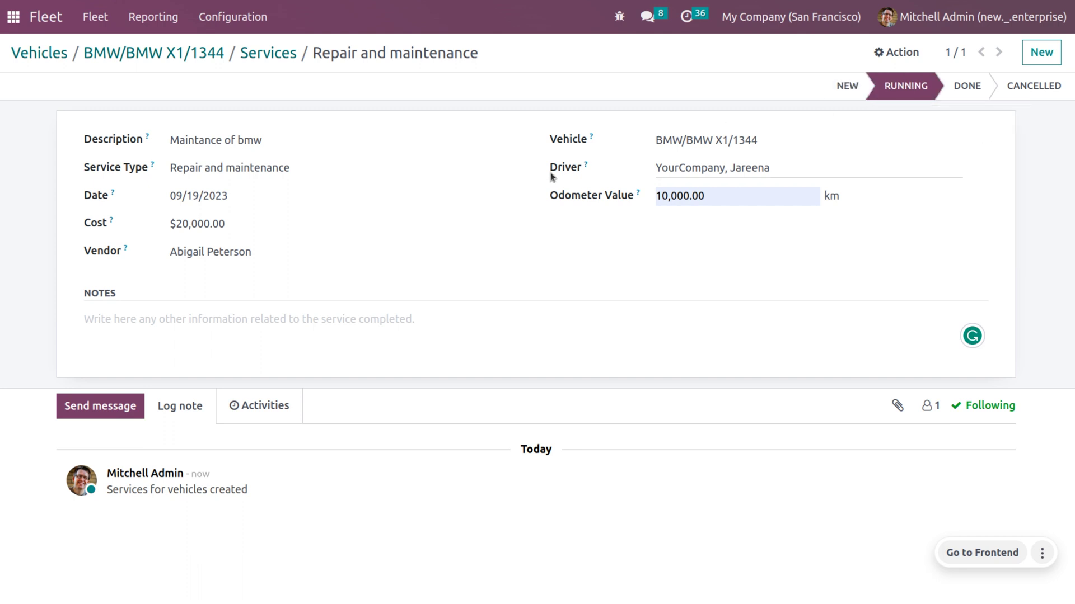
- Check the BMW X1's service and odometer records, then return to the Fleet vehicles board
{"action": "left_click", "coordinate": [229, 57]}
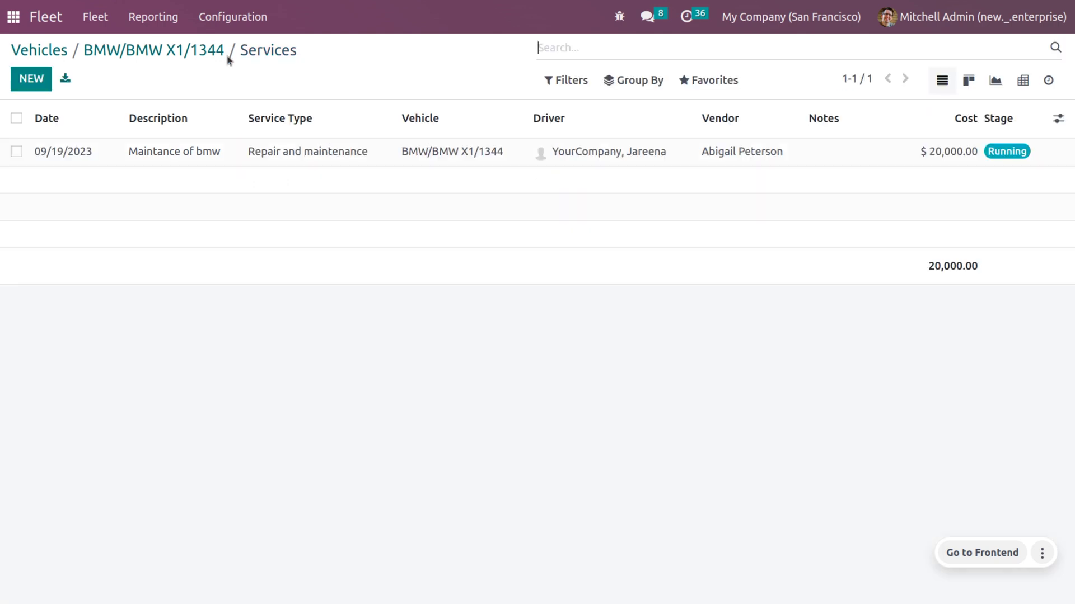
{"action": "left_click", "coordinate": [195, 52]}
{"action": "left_click", "coordinate": [917, 127]}
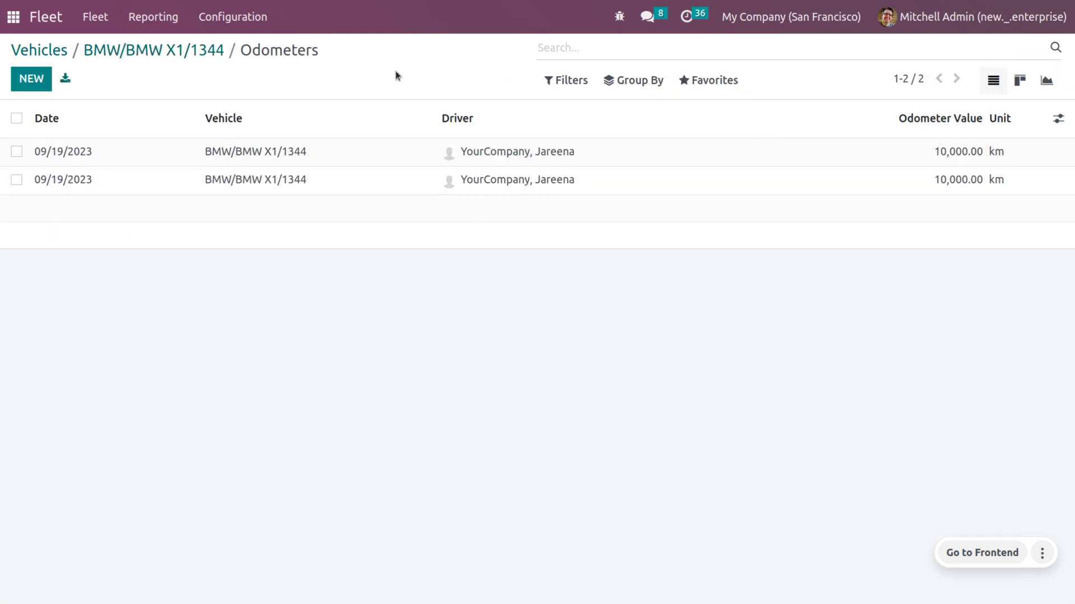
{"action": "left_click", "coordinate": [96, 17]}
{"action": "left_click", "coordinate": [134, 56]}
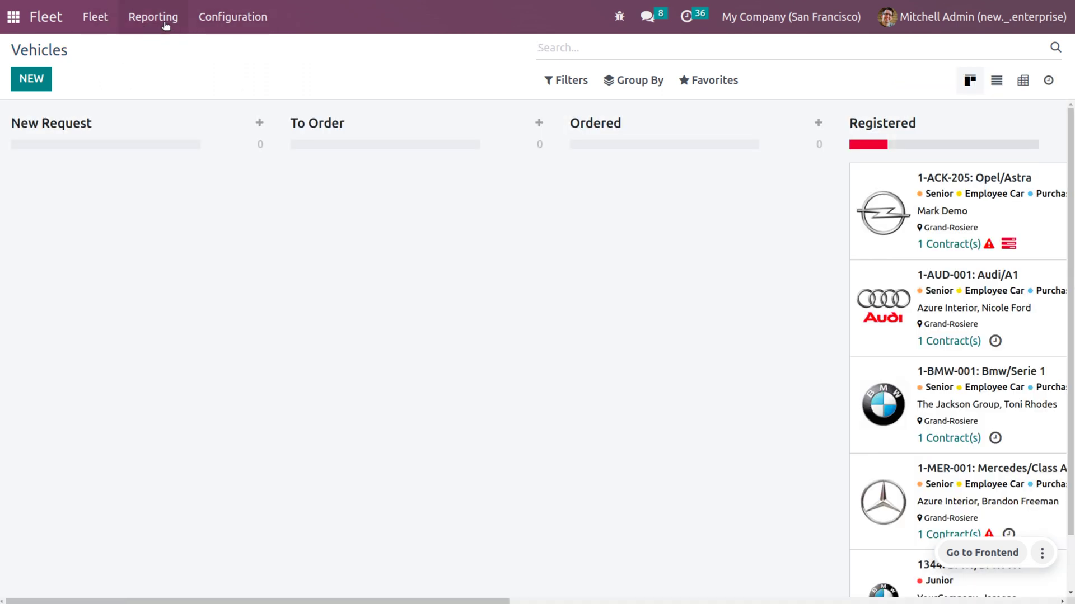
{"action": "left_click", "coordinate": [227, 18]}
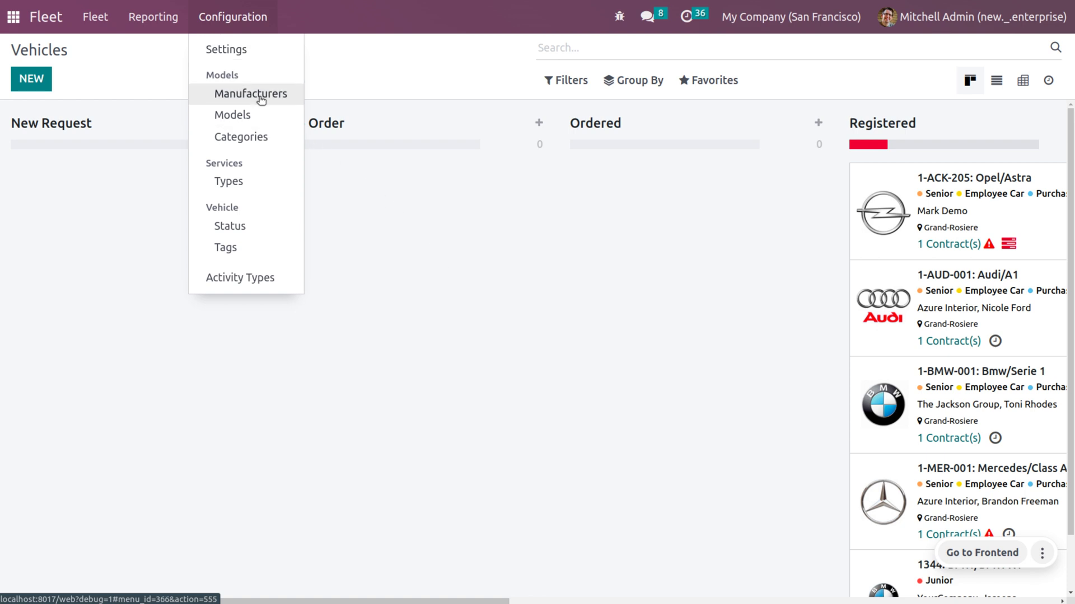
- Create the vehicle category 'leasing car' in Configuration > Categories
{"action": "left_click", "coordinate": [267, 139]}
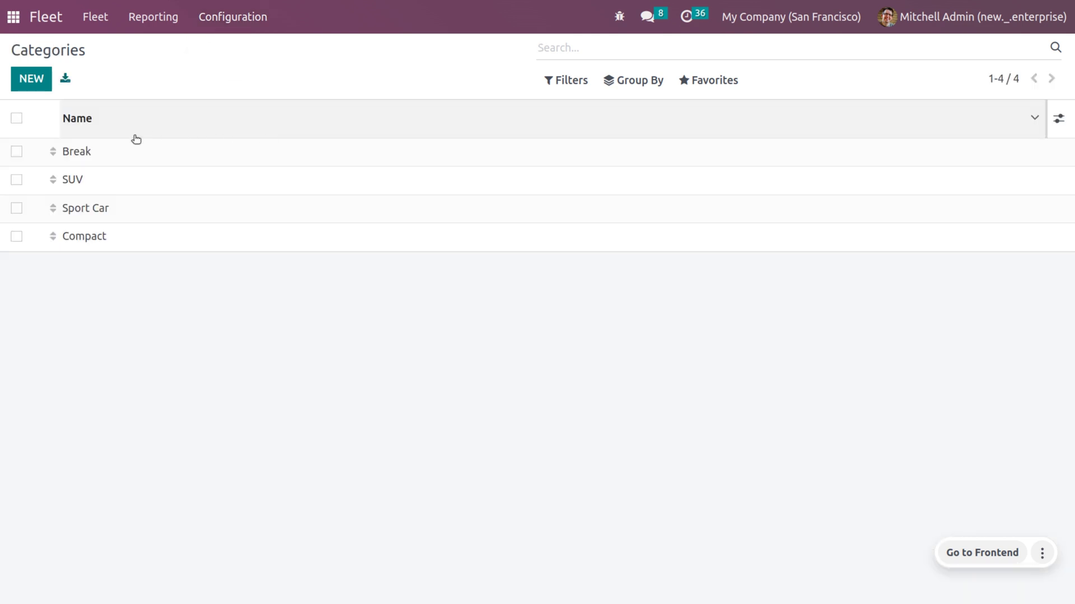
{"action": "left_click", "coordinate": [31, 79]}
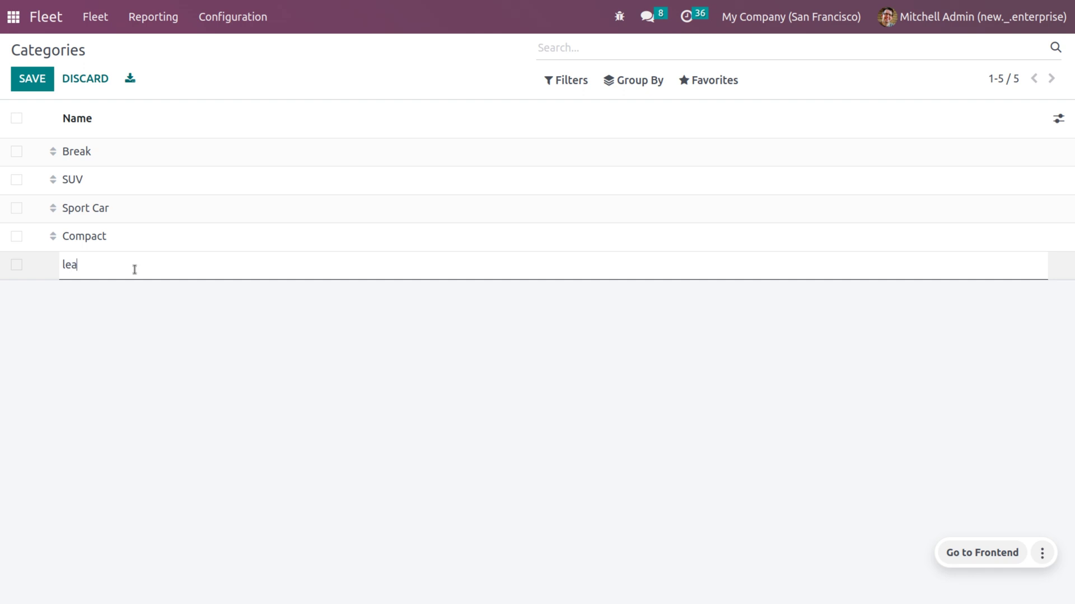
{"action": "type", "text": "leasing car"}
{"action": "left_click", "coordinate": [35, 77]}
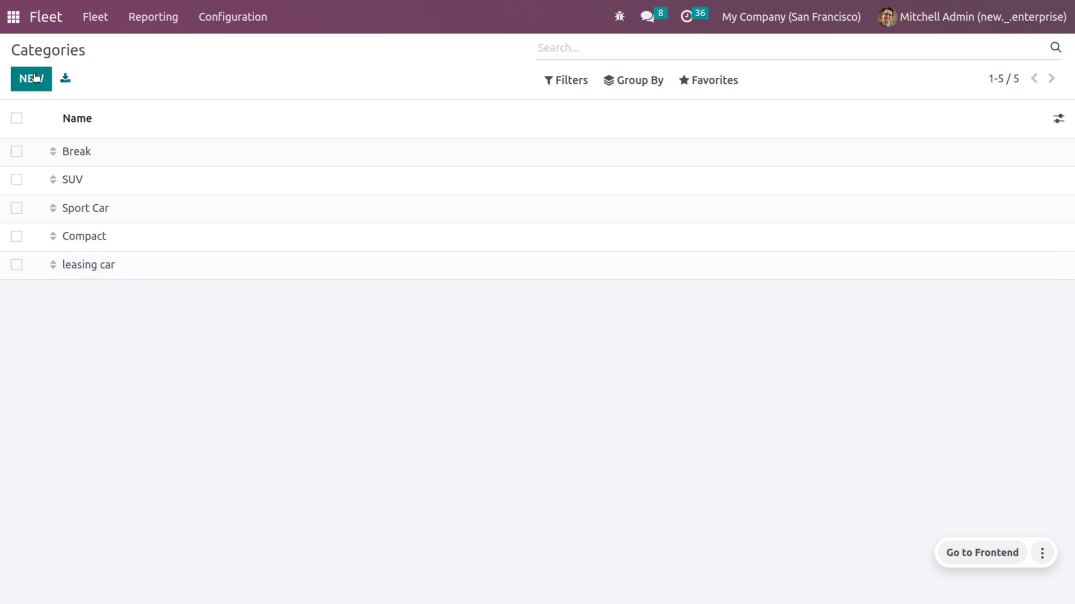
{"action": "left_click", "coordinate": [256, 18]}
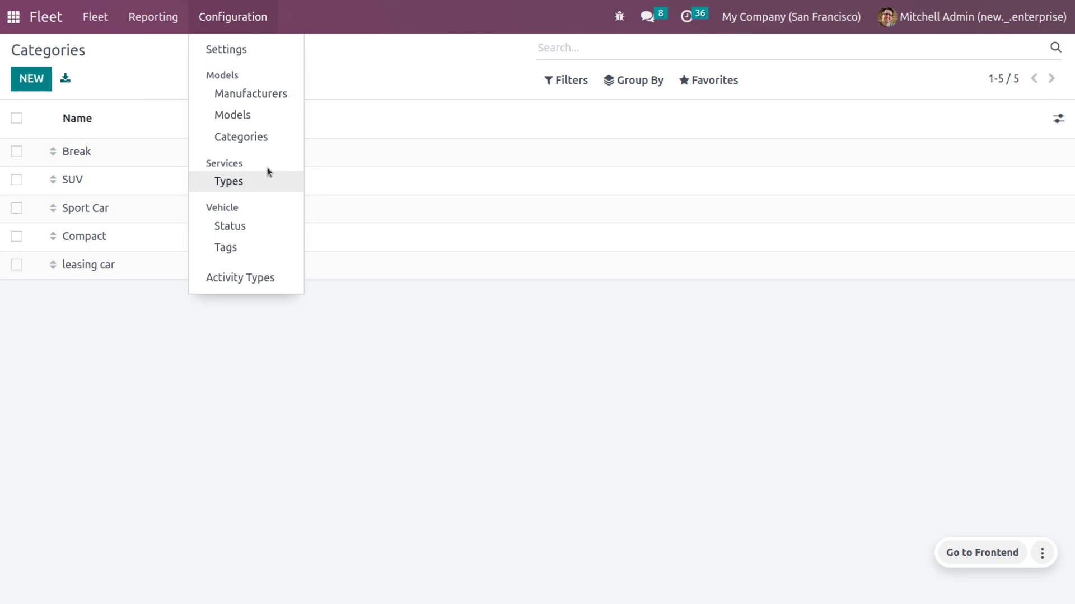
- Browse the service Types list and start a new type, then switch to vehicle Status without saving
{"action": "left_click", "coordinate": [257, 184]}
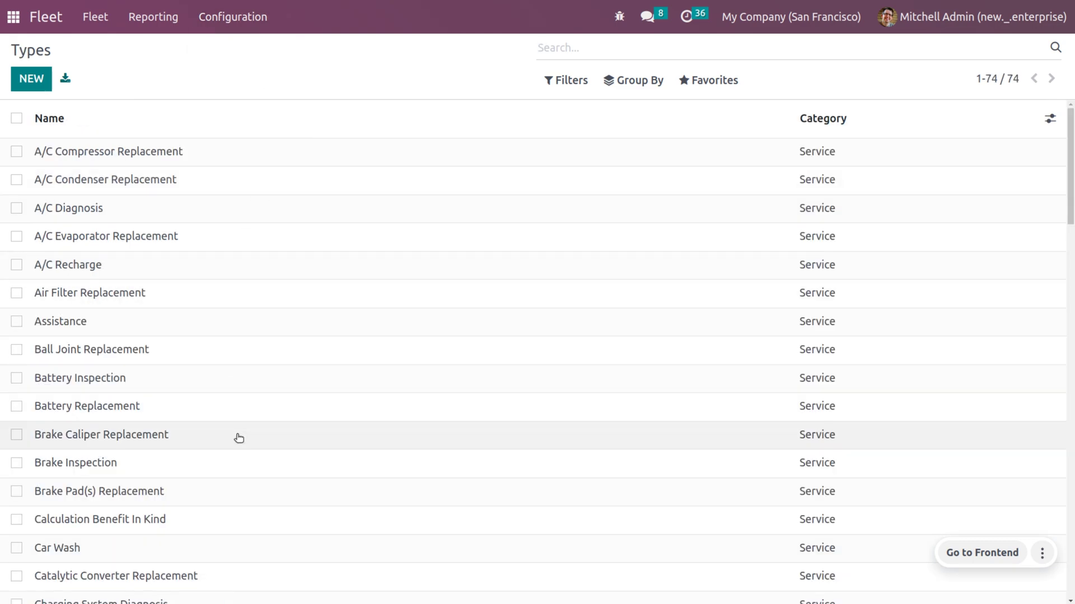
{"action": "scroll", "coordinate": [238, 437], "scroll_direction": "down", "scroll_amount": 15}
{"action": "scroll", "coordinate": [239, 438], "scroll_direction": "down", "scroll_amount": 10}
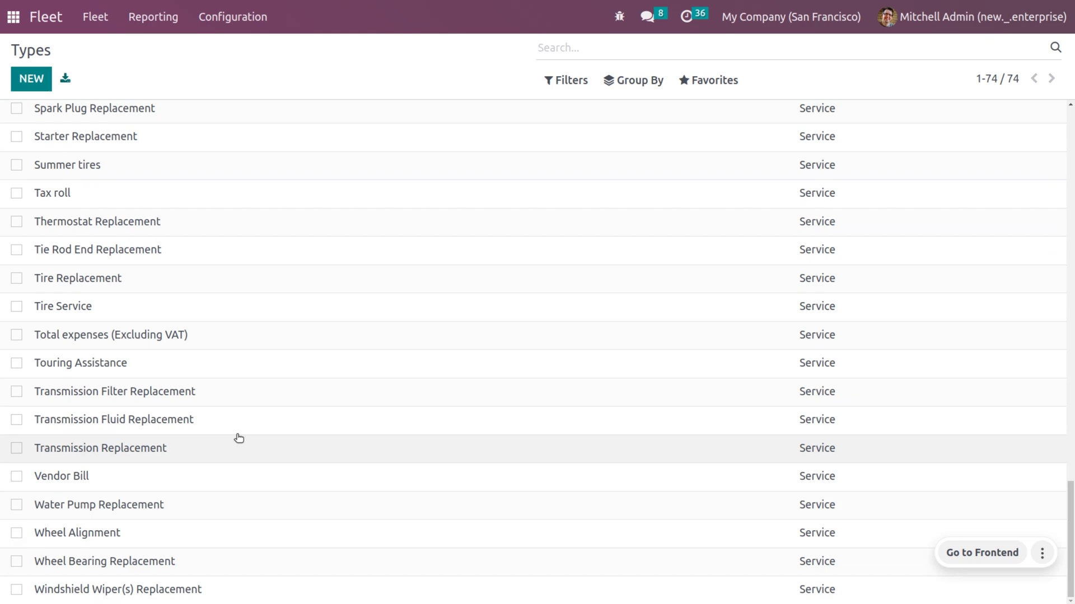
{"action": "scroll", "coordinate": [239, 438], "scroll_direction": "up", "scroll_amount": 20}
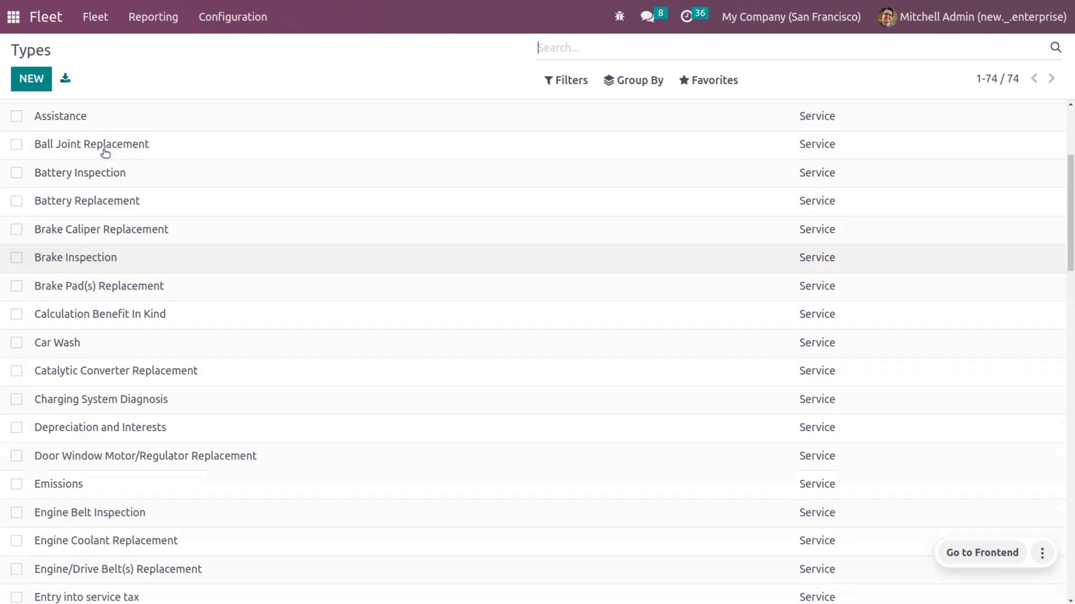
{"action": "left_click", "coordinate": [22, 71]}
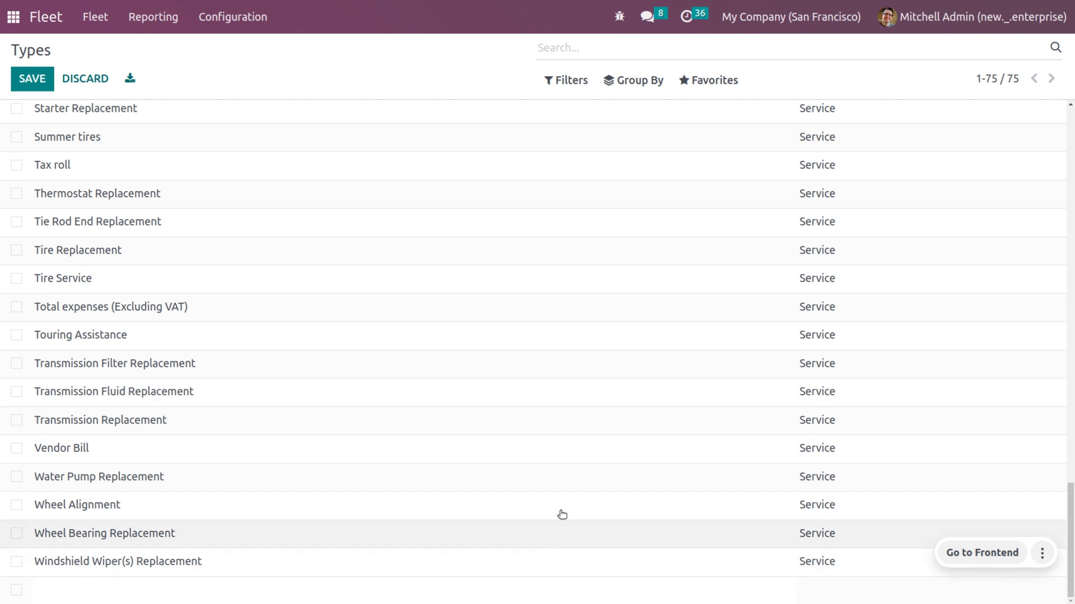
{"action": "left_click", "coordinate": [856, 599]}
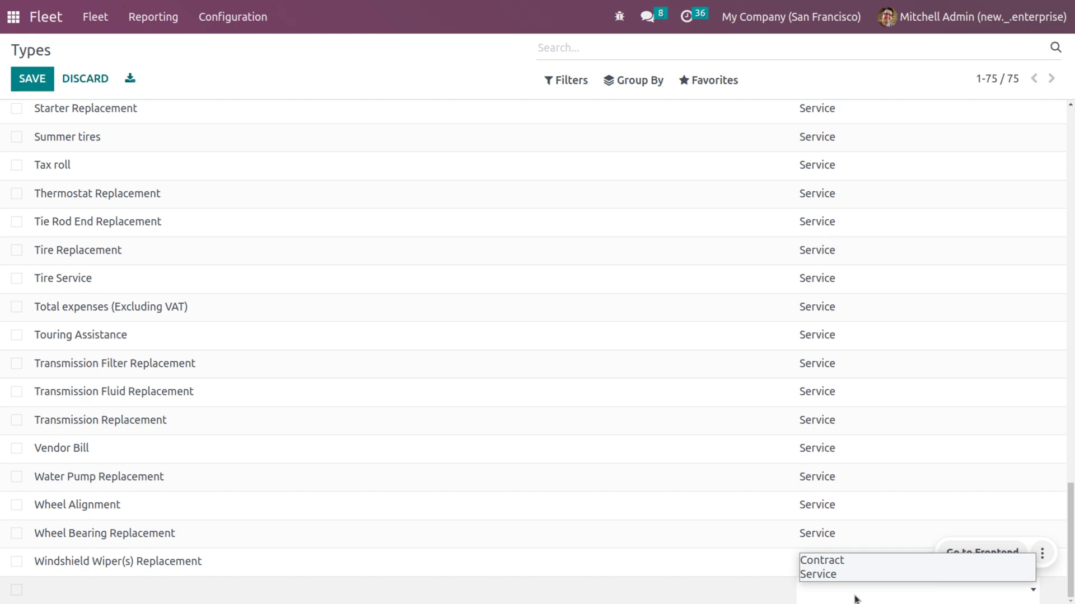
{"action": "scroll", "coordinate": [799, 361], "scroll_direction": "up", "scroll_amount": 20}
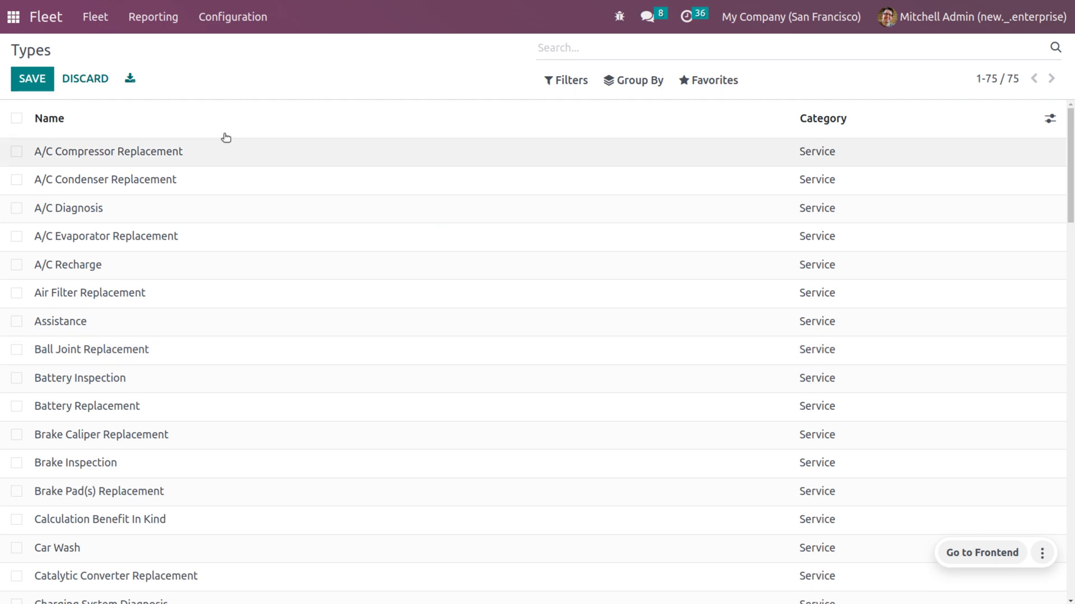
{"action": "left_click", "coordinate": [226, 18]}
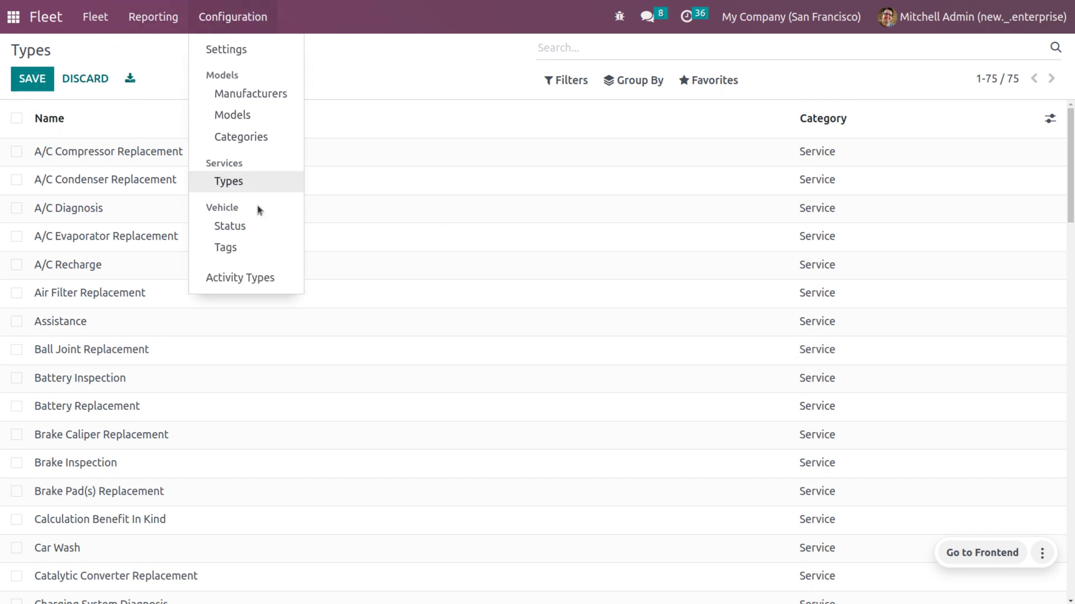
{"action": "left_click", "coordinate": [259, 222]}
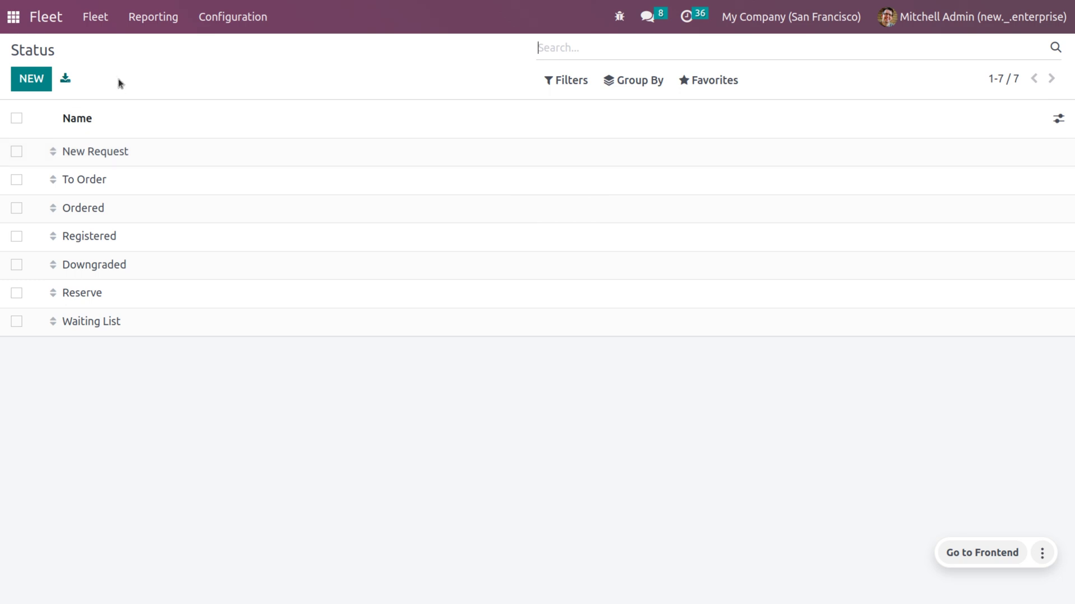
{"action": "left_click", "coordinate": [98, 21]}
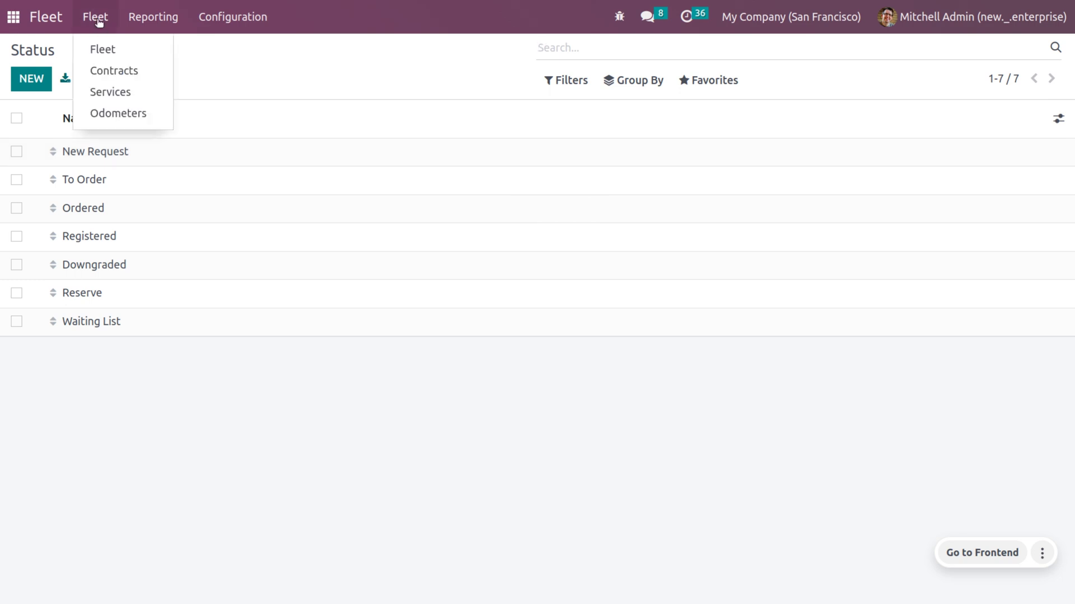
{"action": "left_click", "coordinate": [105, 50]}
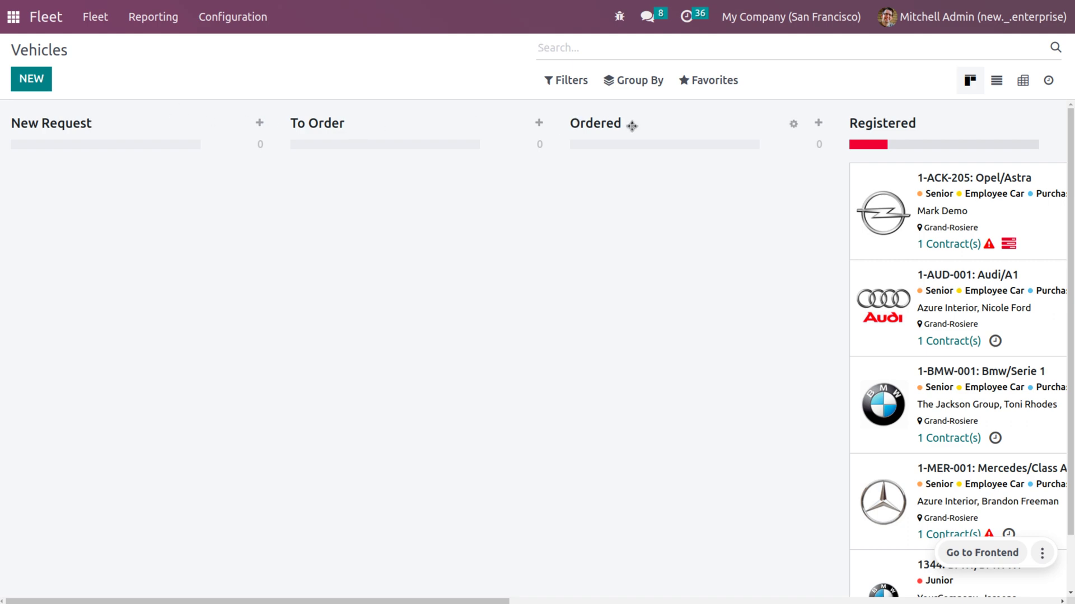
{"action": "scroll", "coordinate": [972, 144], "scroll_direction": "right", "scroll_amount": 5}
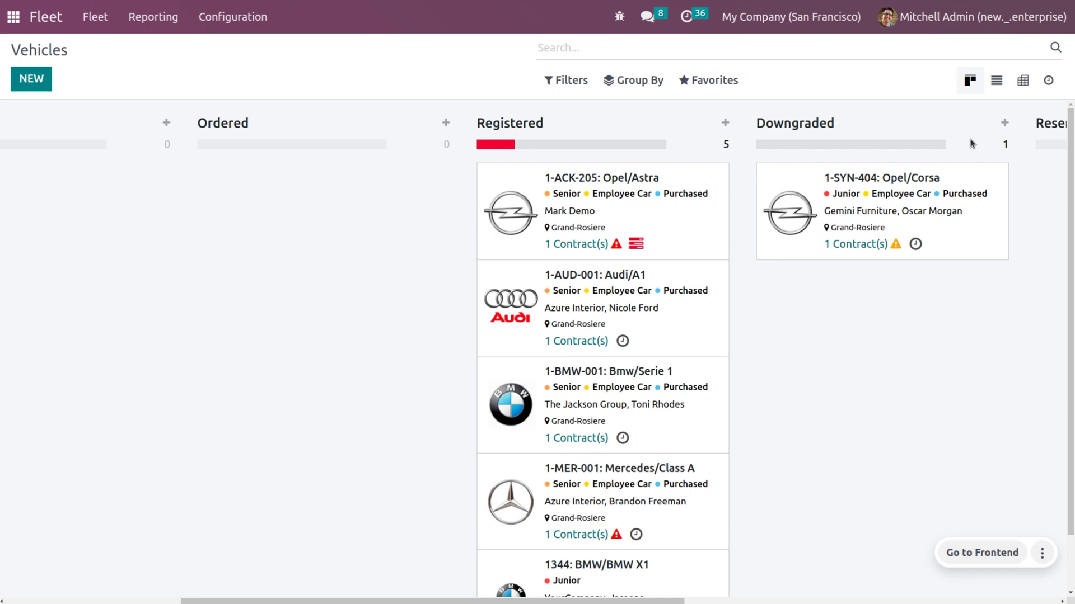
{"action": "scroll", "coordinate": [972, 144], "scroll_direction": "right", "scroll_amount": 4}
{"action": "scroll", "coordinate": [971, 143], "scroll_direction": "right", "scroll_amount": 4}
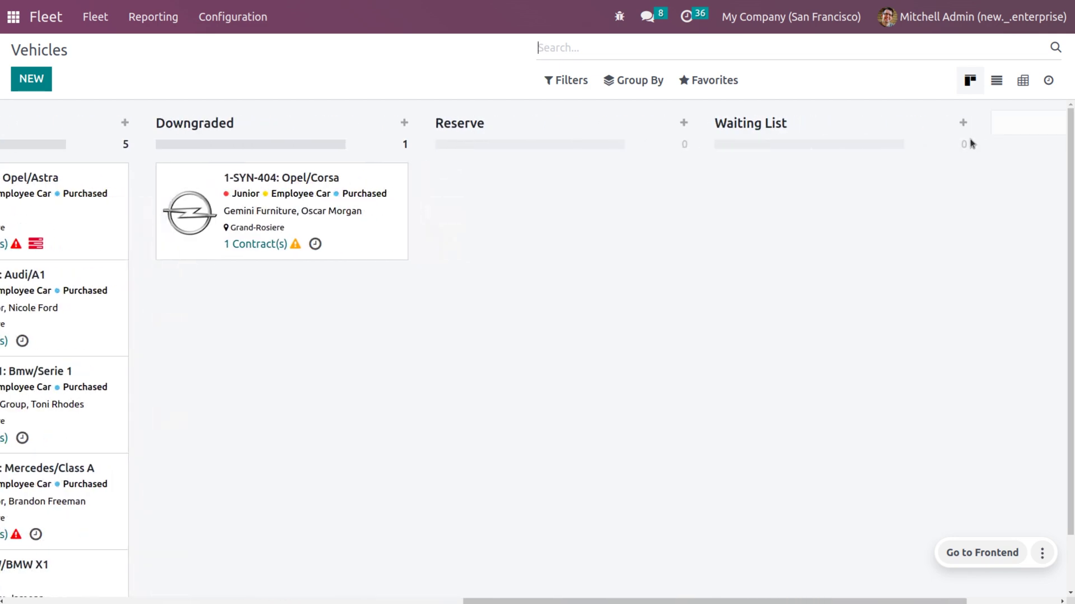
{"action": "left_click", "coordinate": [239, 18]}
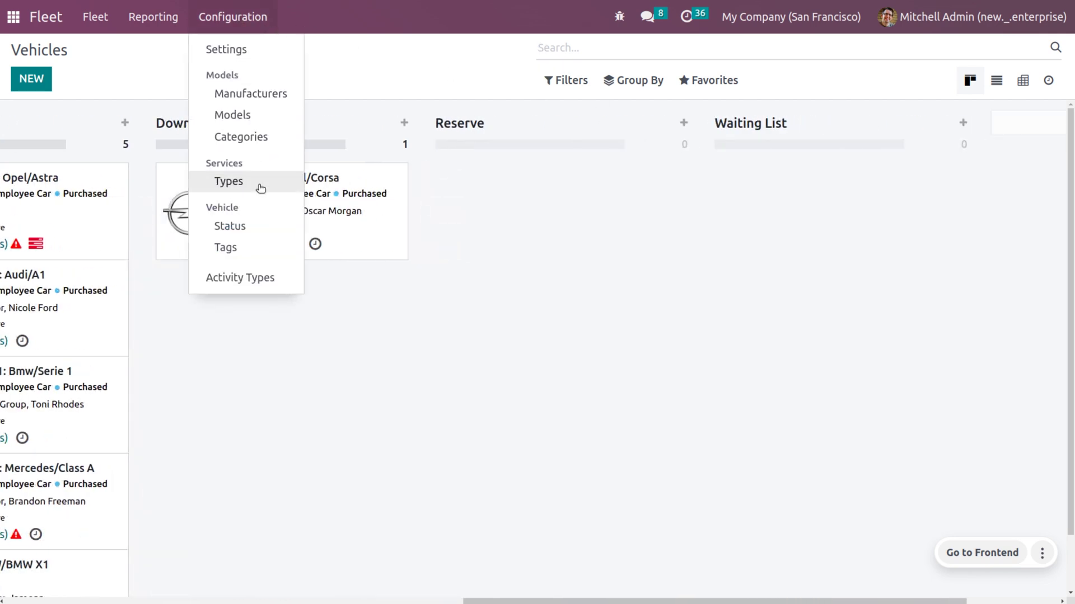
{"action": "left_click", "coordinate": [260, 232]}
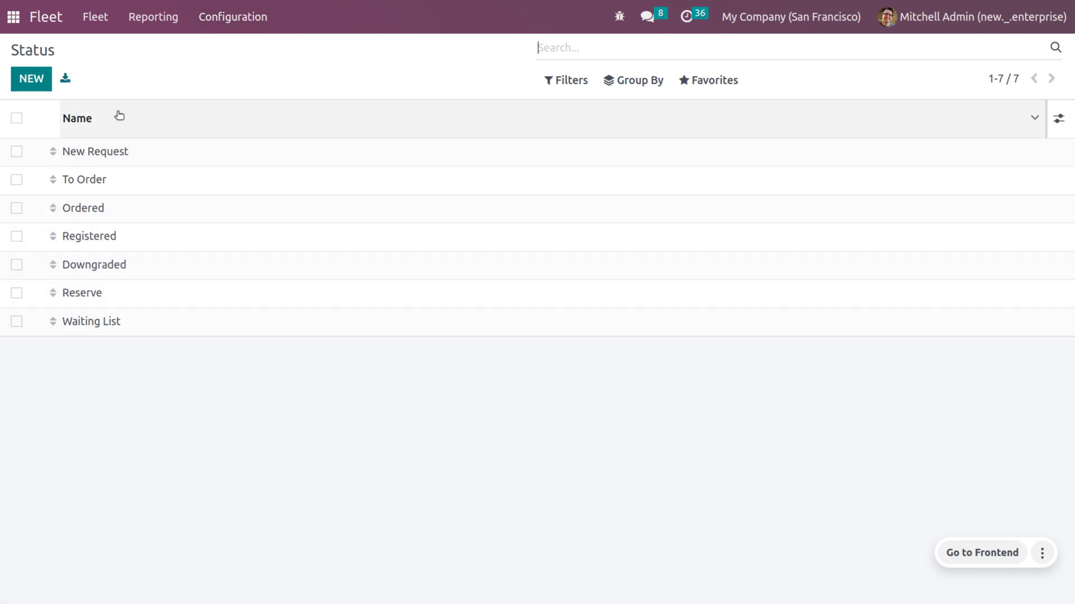
- Add a vehicle status named 'new' and drag it to the top of the order
{"action": "left_click", "coordinate": [232, 17]}
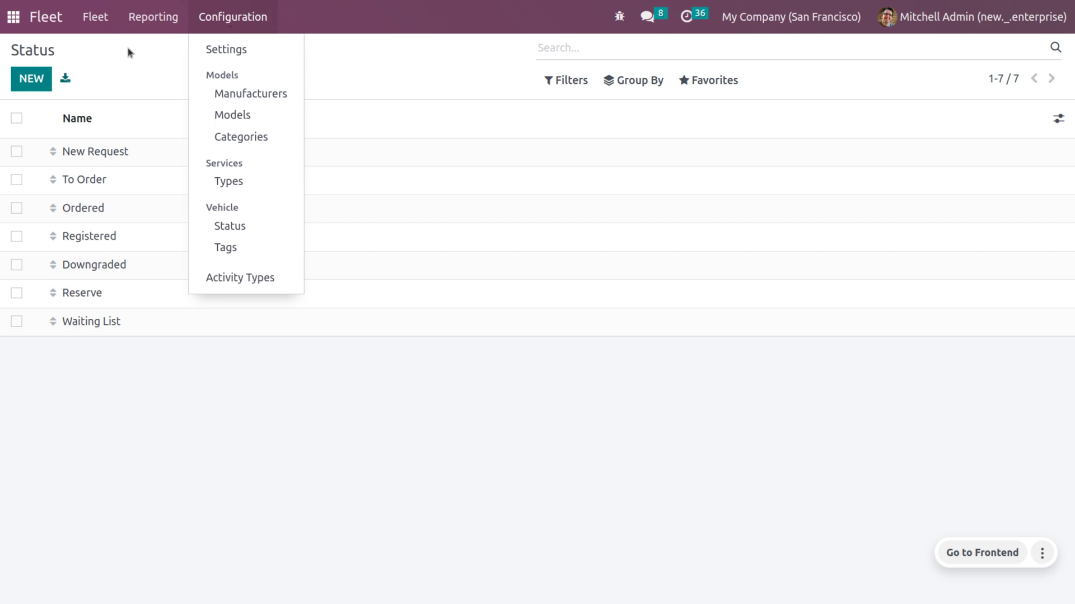
{"action": "left_click", "coordinate": [17, 79]}
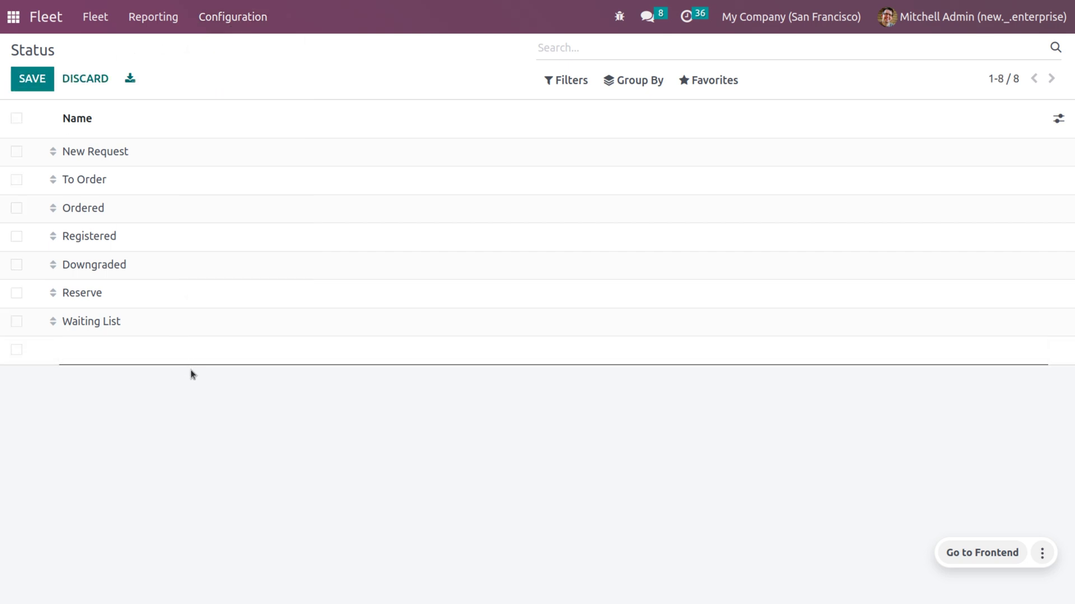
{"action": "type", "text": "new"}
{"action": "left_click", "coordinate": [37, 78]}
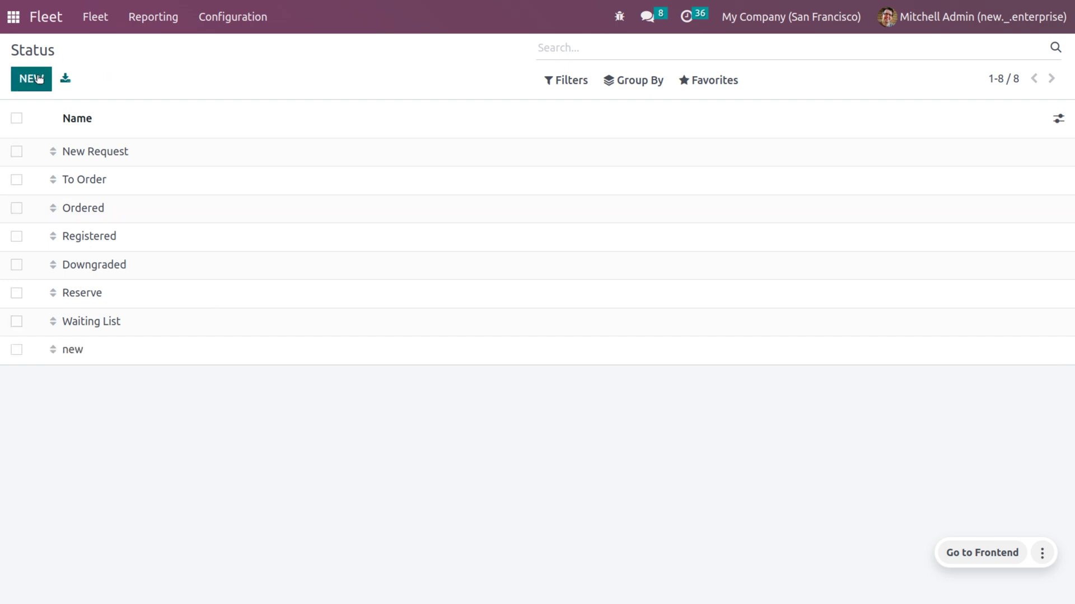
{"action": "left_click_drag", "start_coordinate": [53, 350], "coordinate": [34, 149]}
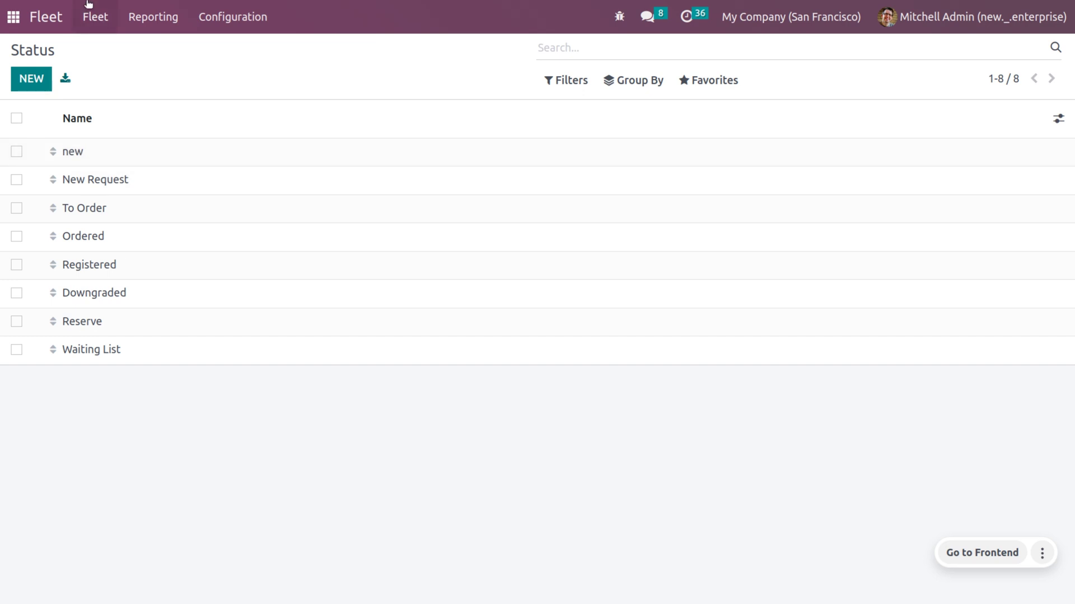
- Check the new stage on the Fleet vehicles board, then go to the vehicle Tags list
{"action": "left_click", "coordinate": [93, 16]}
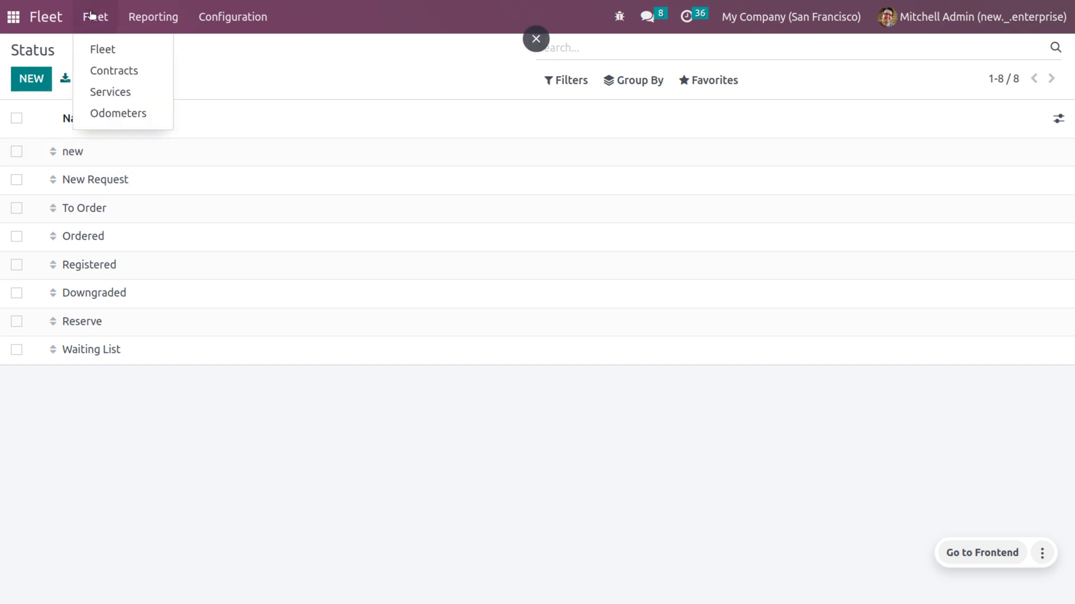
{"action": "left_click", "coordinate": [103, 54]}
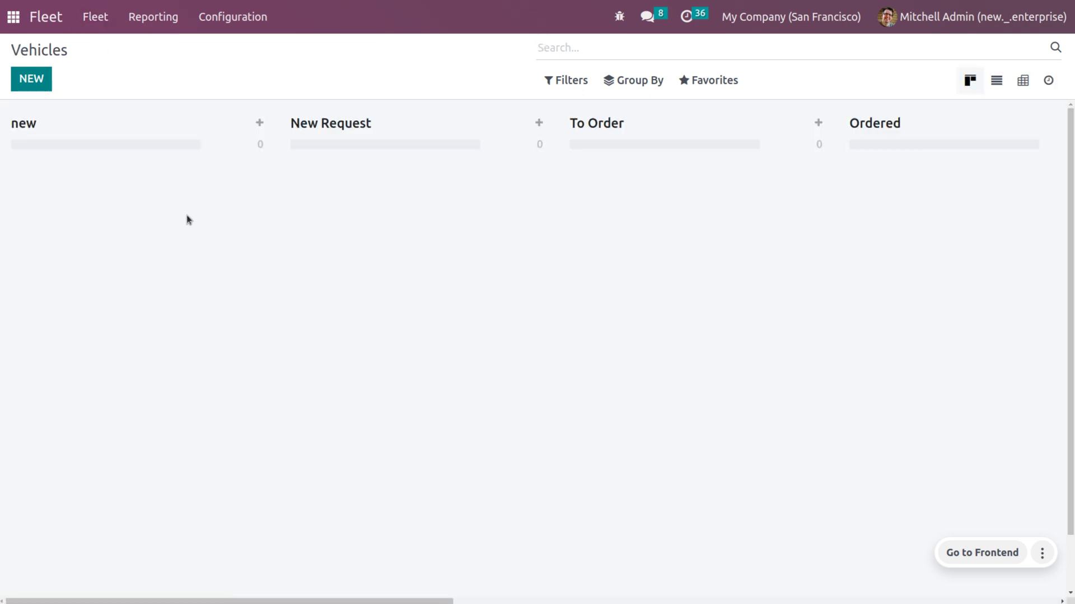
{"action": "left_click", "coordinate": [215, 22]}
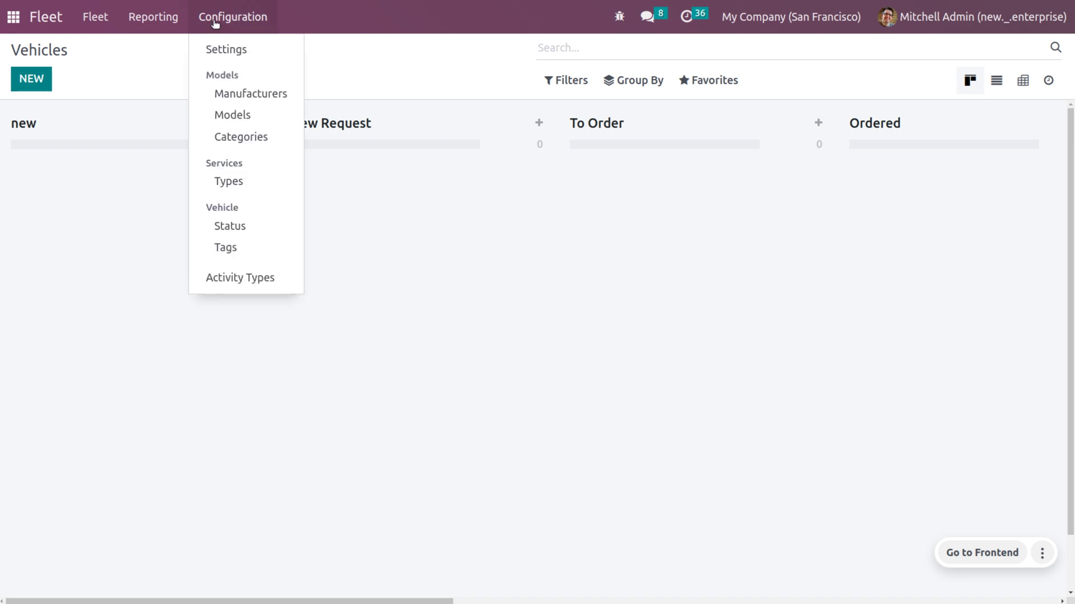
{"action": "left_click", "coordinate": [239, 243]}
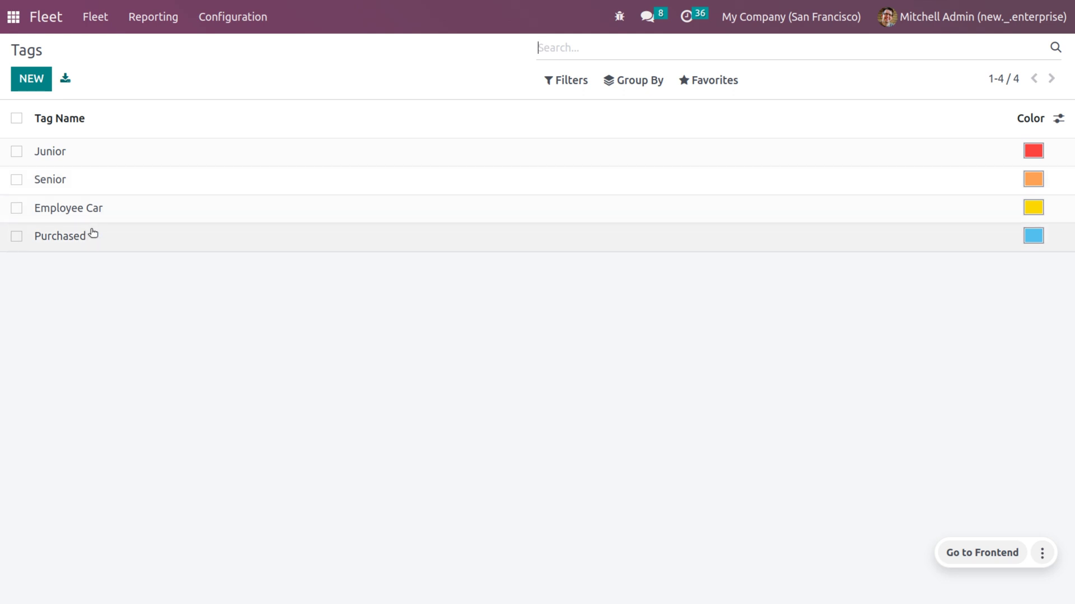
- Add the vehicle tag 'lease' with no colour assigned
{"action": "left_click", "coordinate": [31, 78]}
{"action": "type", "text": "lease"}
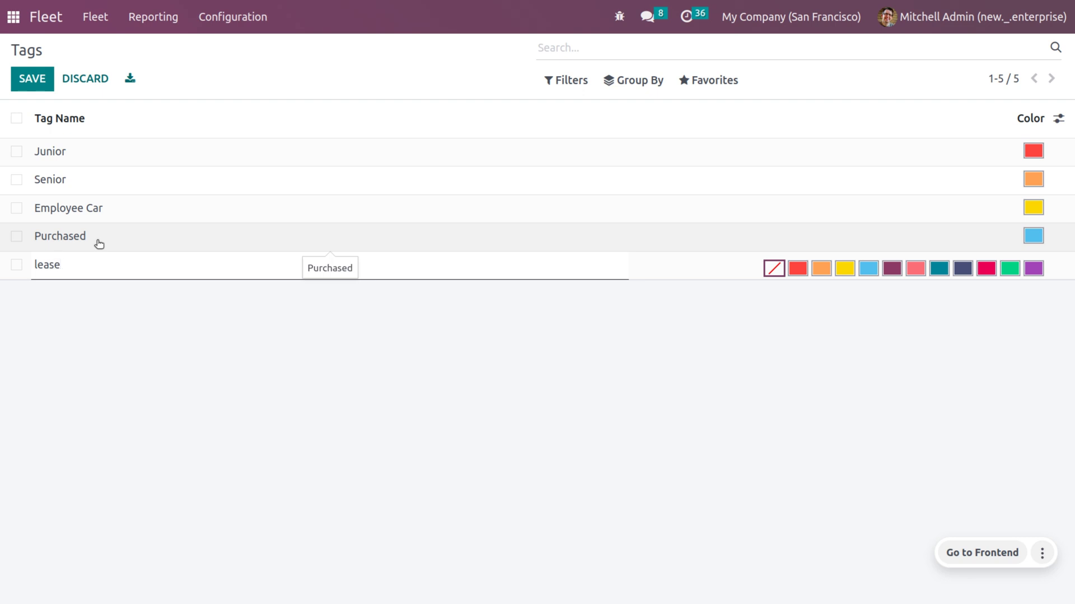
{"action": "left_click", "coordinate": [42, 87]}
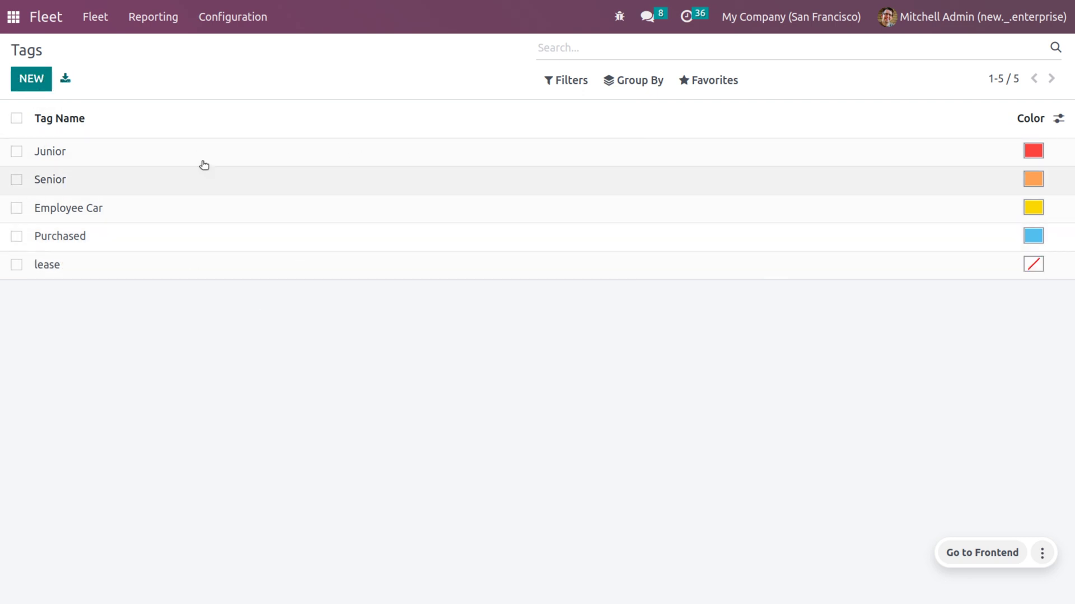
{"action": "left_click", "coordinate": [222, 26]}
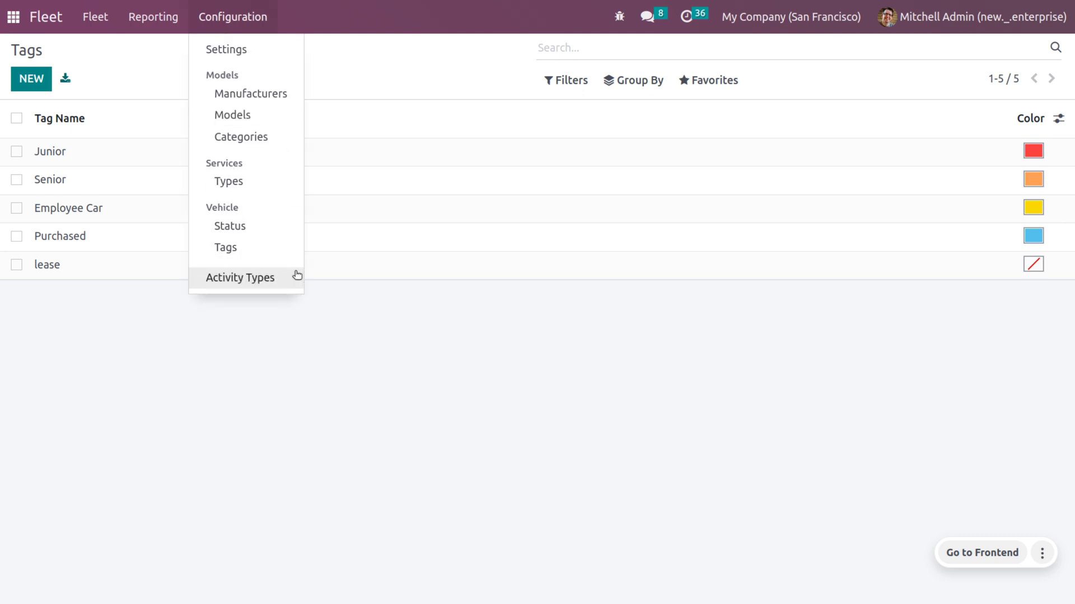
{"action": "left_click", "coordinate": [296, 276]}
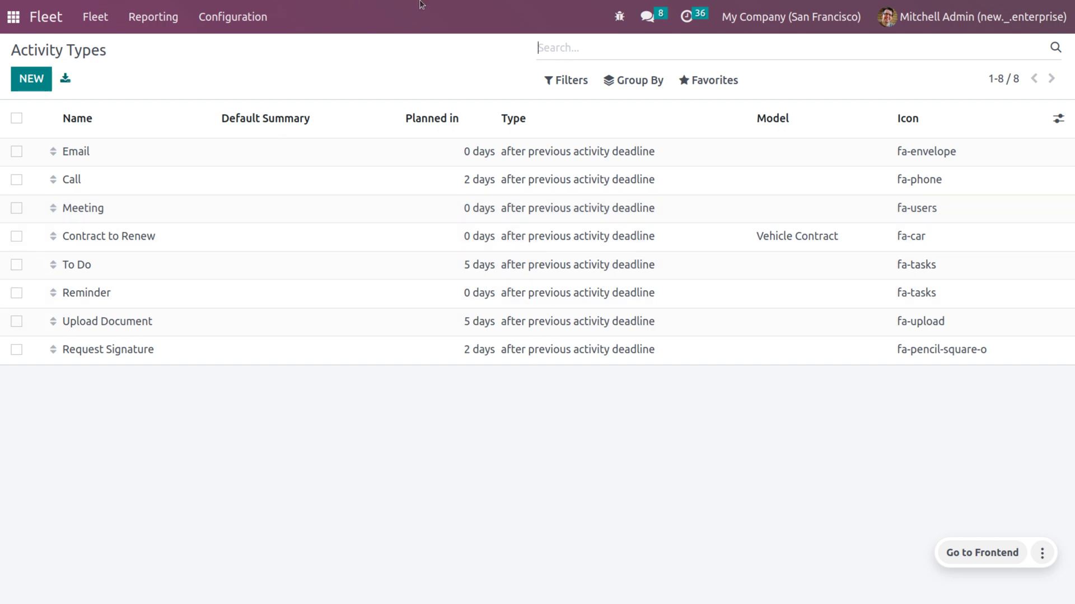
- Review the eight fleet activity types, then bring up the Configuration menu
{"action": "left_click", "coordinate": [254, 29]}
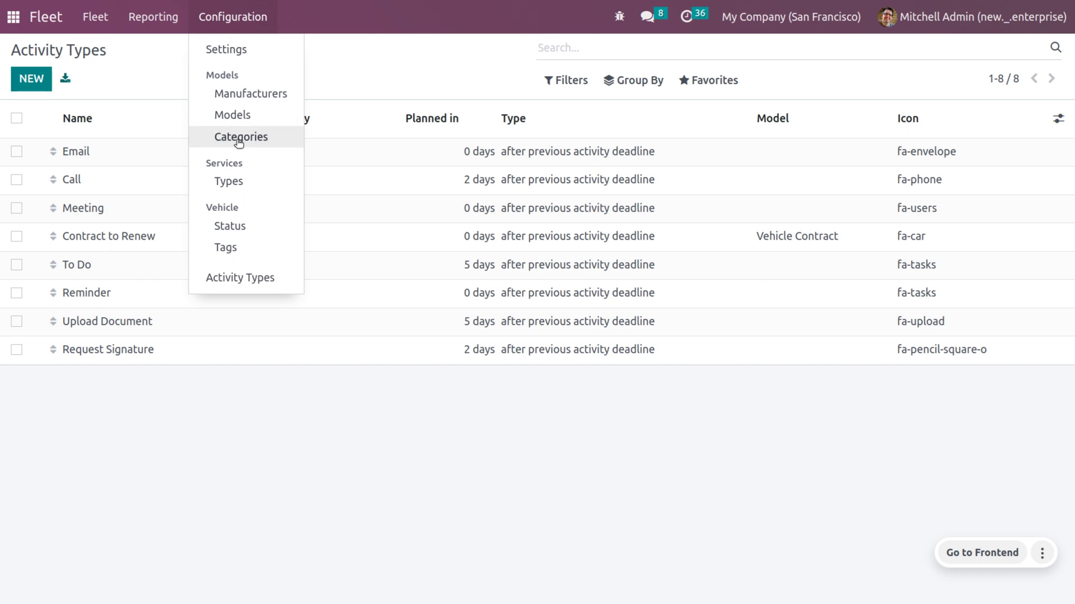
- Open the Fleet Management settings to view the 30-day contract end-date alert
{"action": "left_click", "coordinate": [253, 50]}
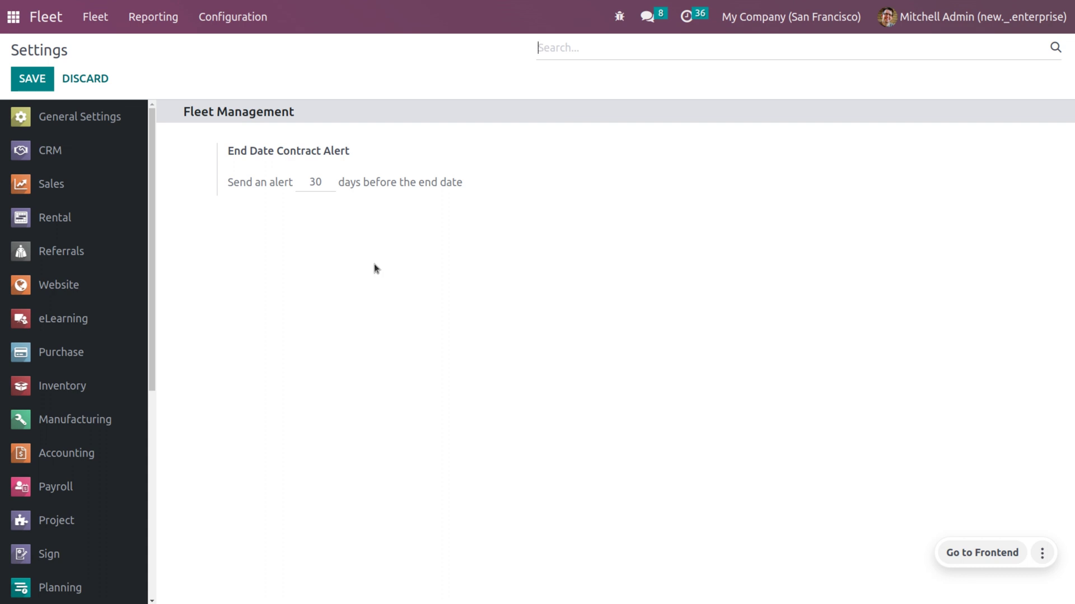
- Open the fleet Costs Analysis report and switch its measure to Count
{"action": "left_click", "coordinate": [147, 18]}
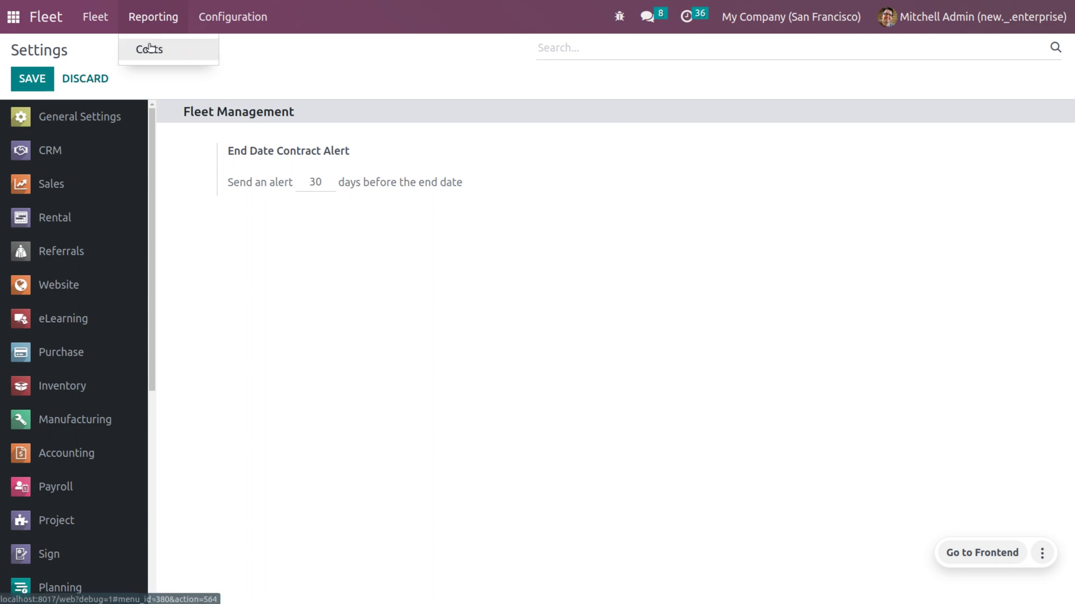
{"action": "left_click", "coordinate": [150, 49]}
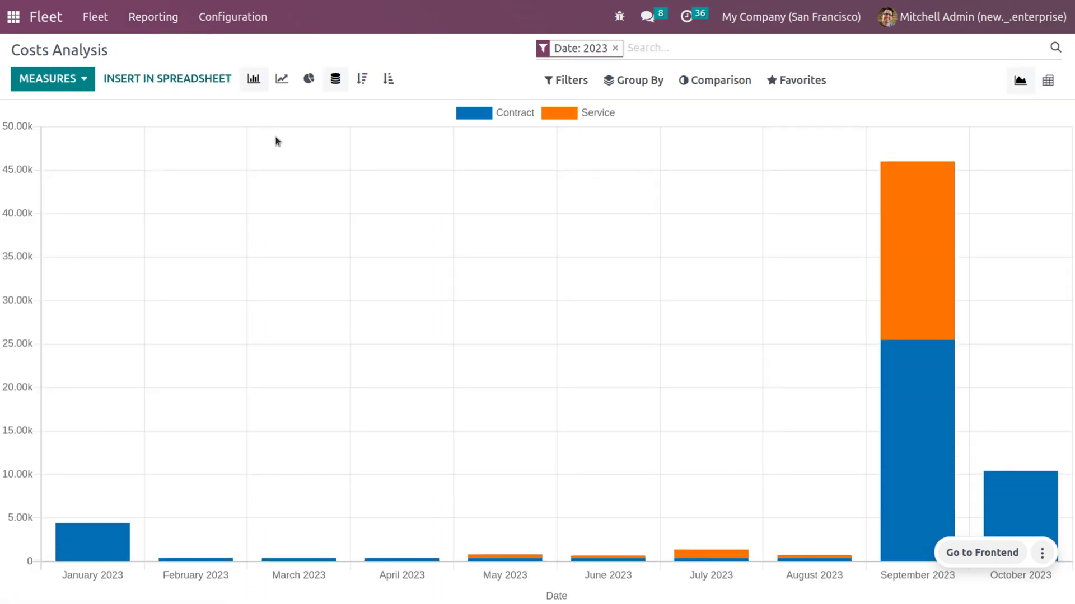
{"action": "left_click", "coordinate": [85, 83]}
{"action": "left_click", "coordinate": [75, 108]}
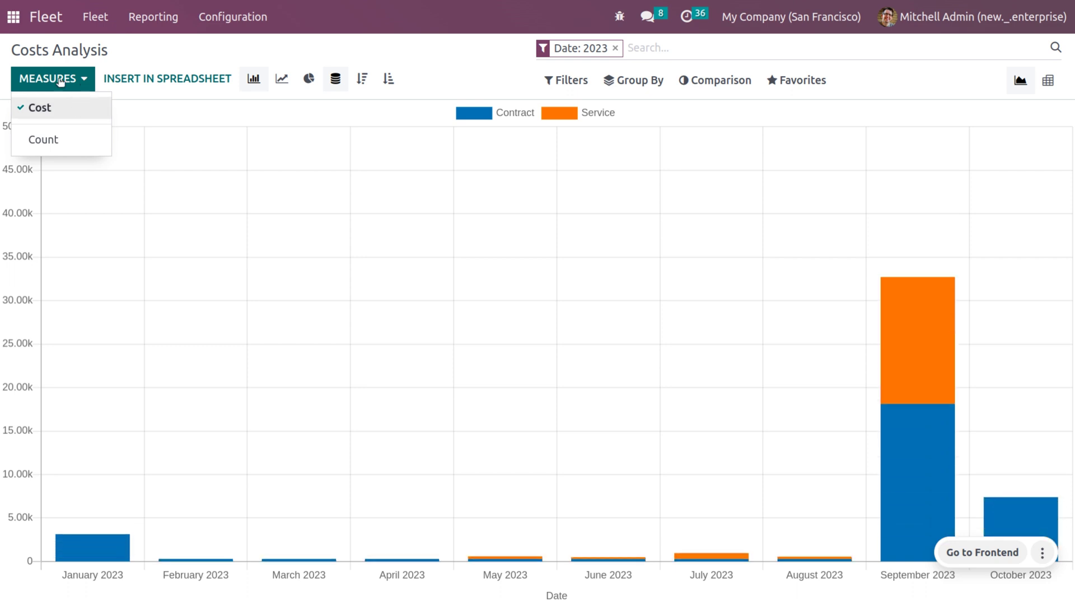
{"action": "left_click", "coordinate": [60, 80]}
{"action": "left_click", "coordinate": [58, 78]}
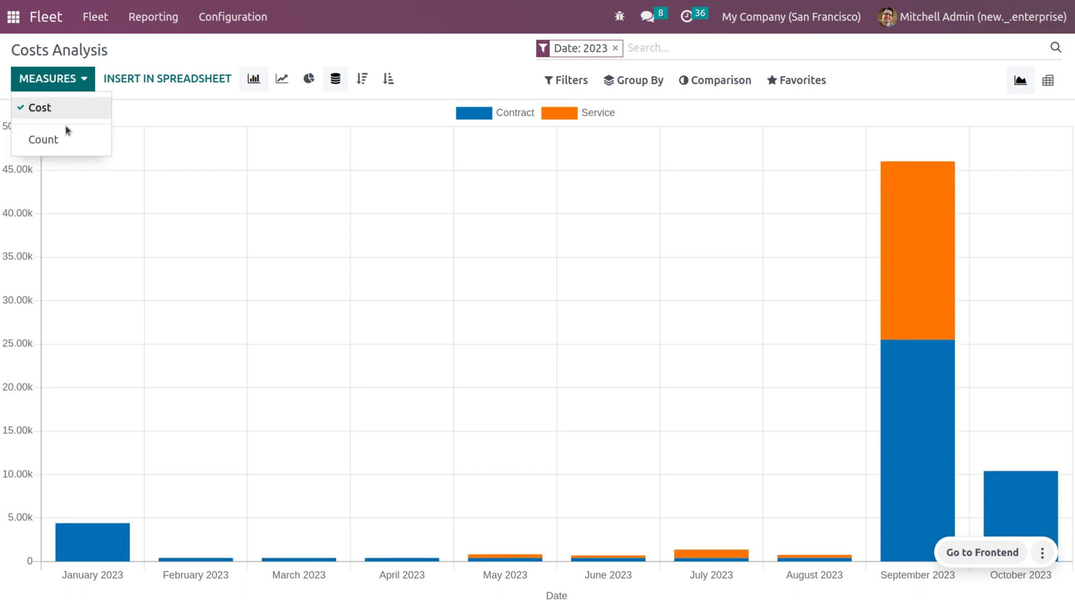
{"action": "left_click", "coordinate": [69, 141]}
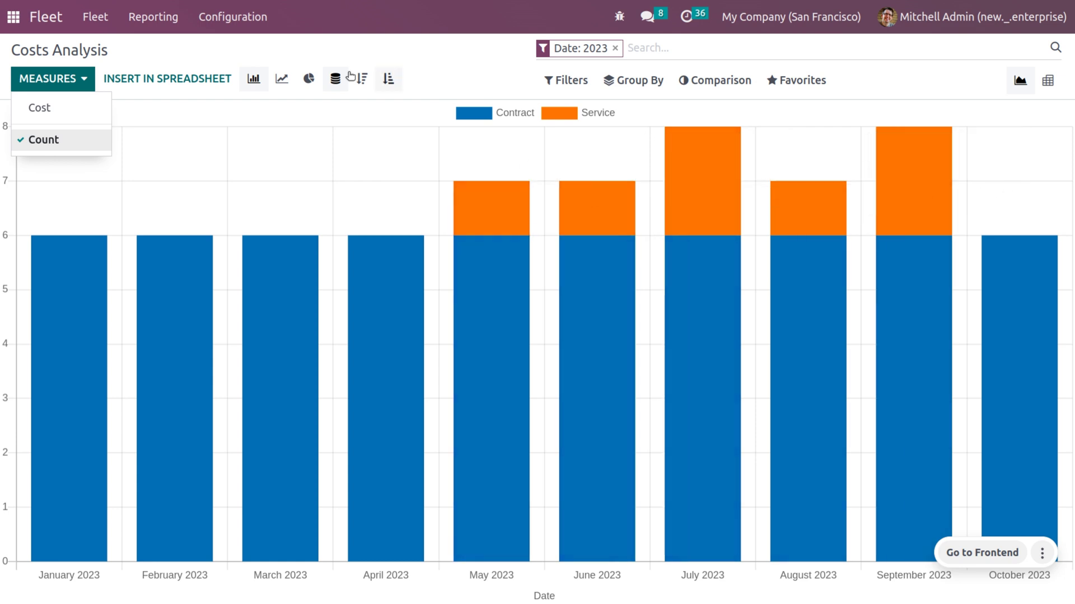
{"action": "left_click", "coordinate": [253, 81]}
- Show the counts as an unstacked, cumulative line chart sorted ascending
{"action": "left_click", "coordinate": [283, 86]}
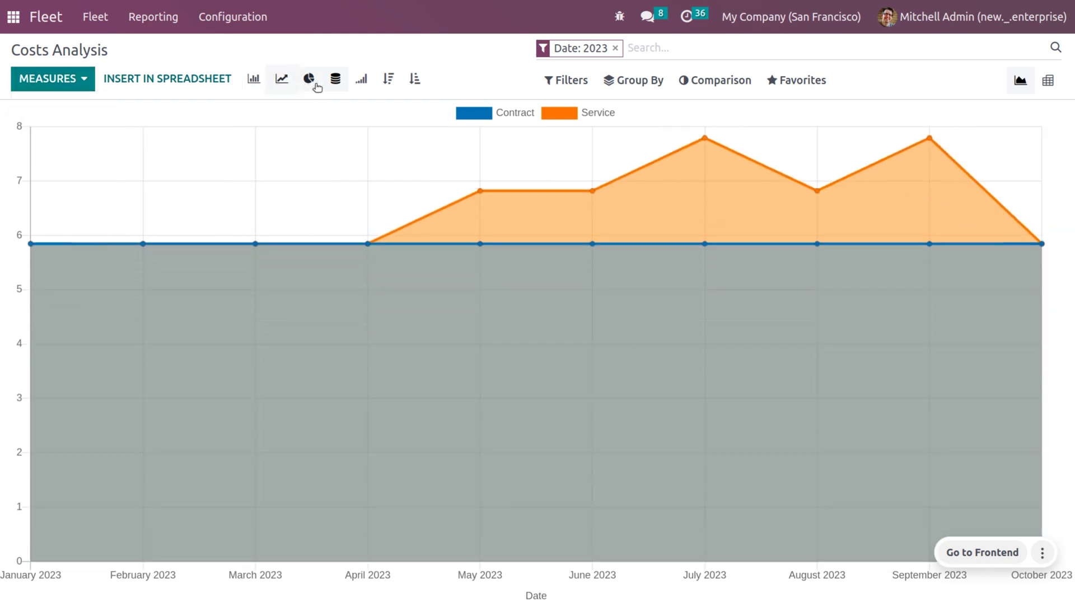
{"action": "left_click", "coordinate": [315, 85]}
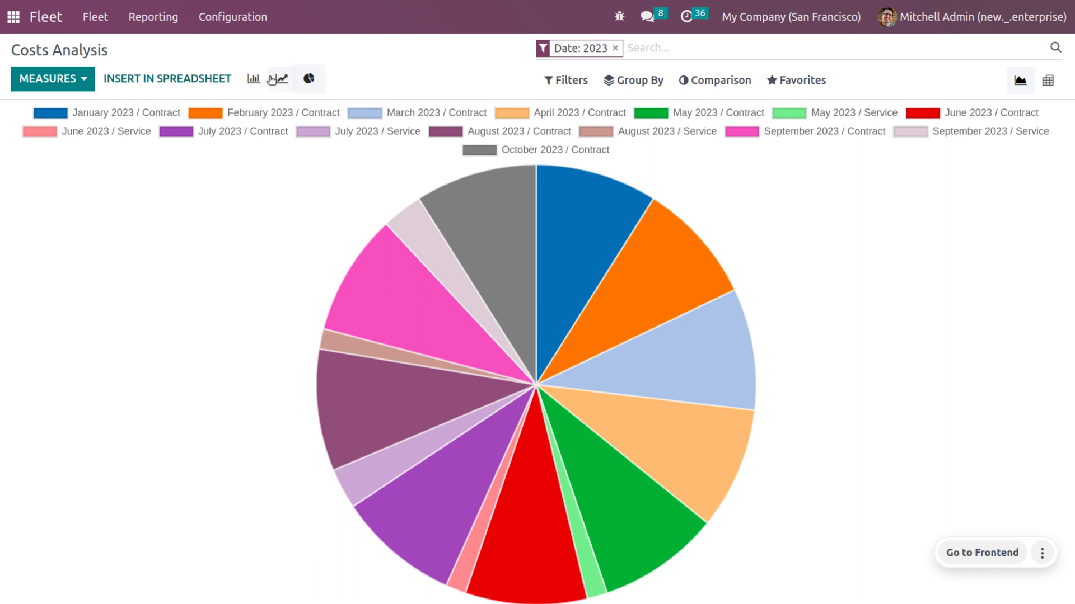
{"action": "left_click", "coordinate": [282, 79]}
{"action": "left_click", "coordinate": [335, 79]}
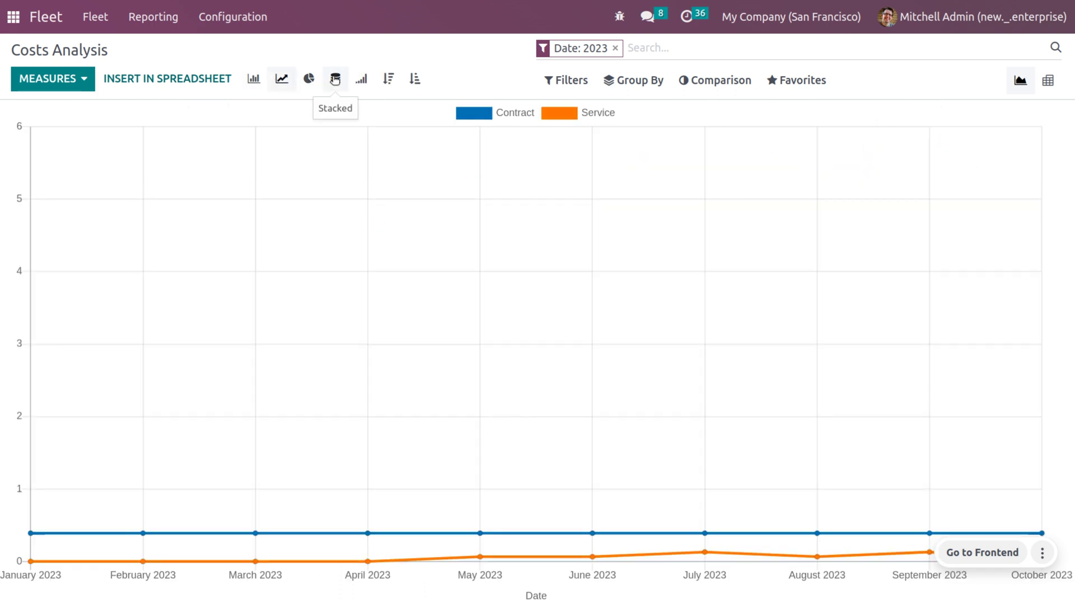
{"action": "left_click", "coordinate": [368, 83]}
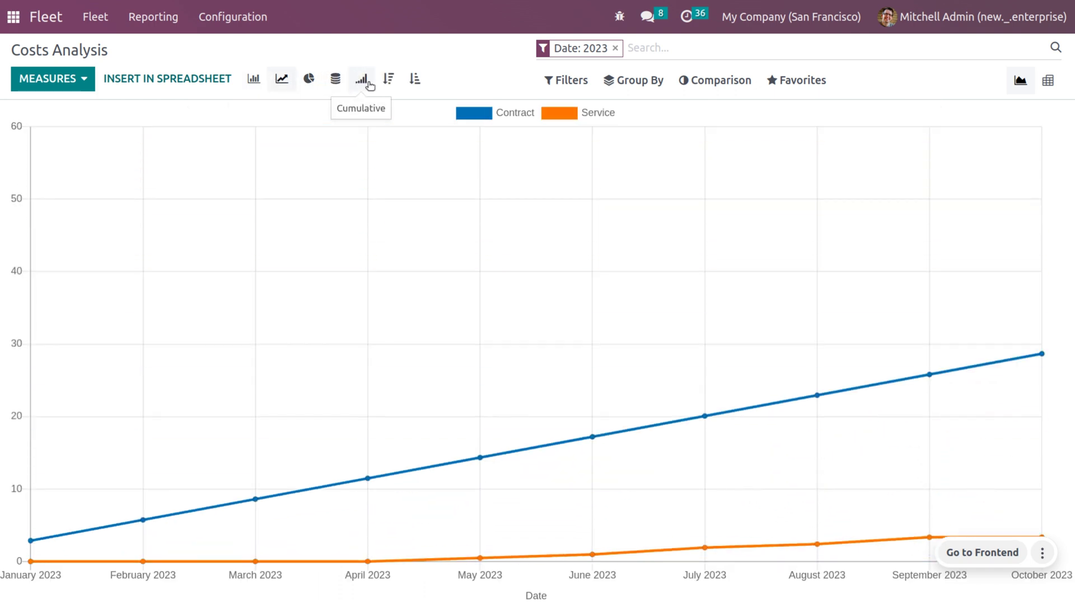
{"action": "left_click", "coordinate": [396, 82]}
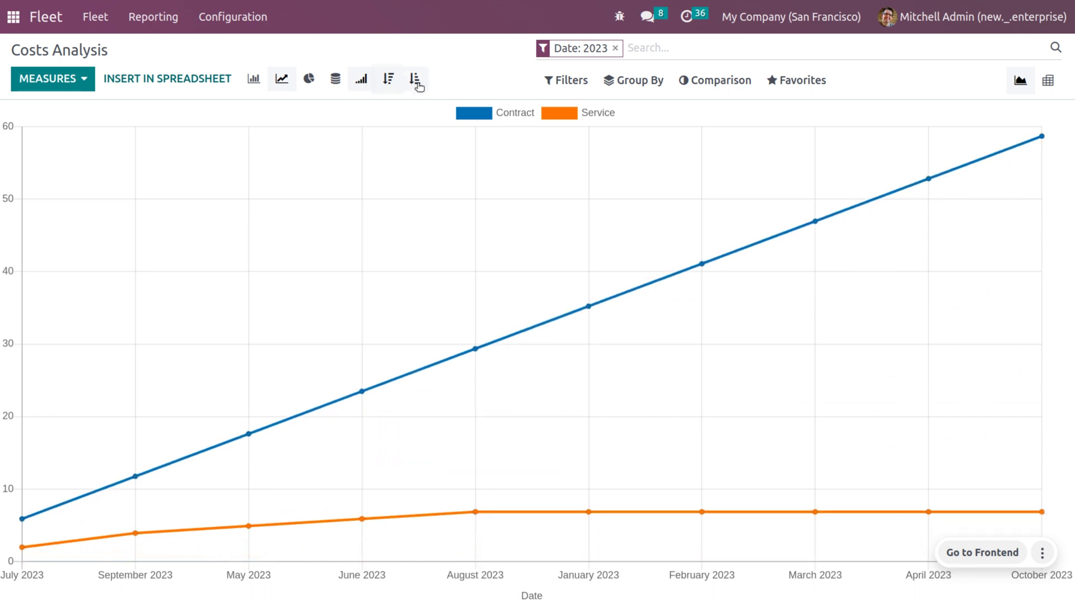
{"action": "left_click", "coordinate": [415, 80]}
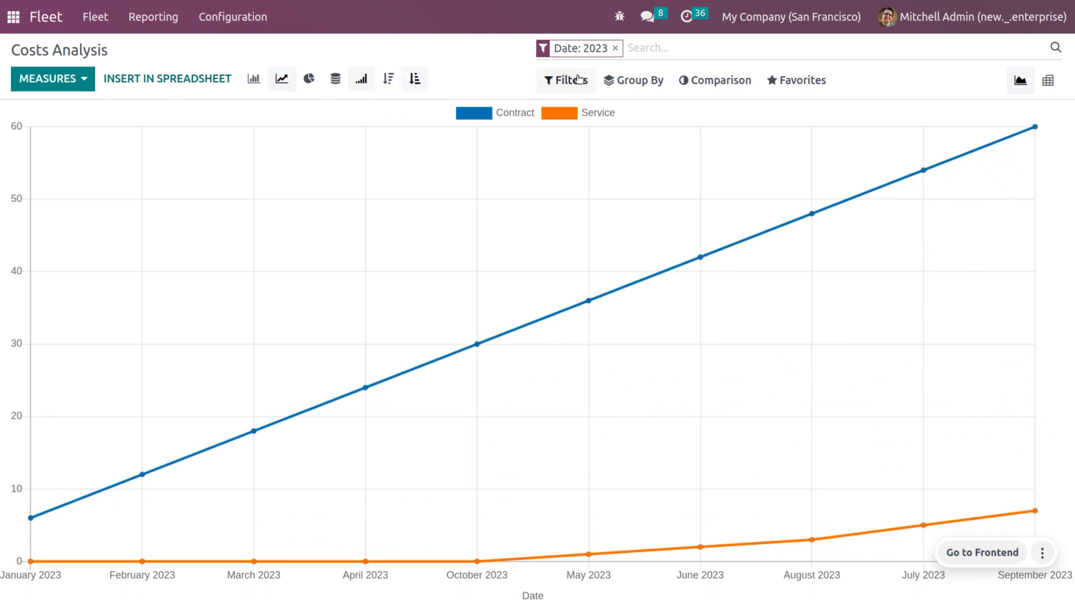
- Browse the Filters and Group By options for the fleet costs
{"action": "left_click", "coordinate": [578, 78]}
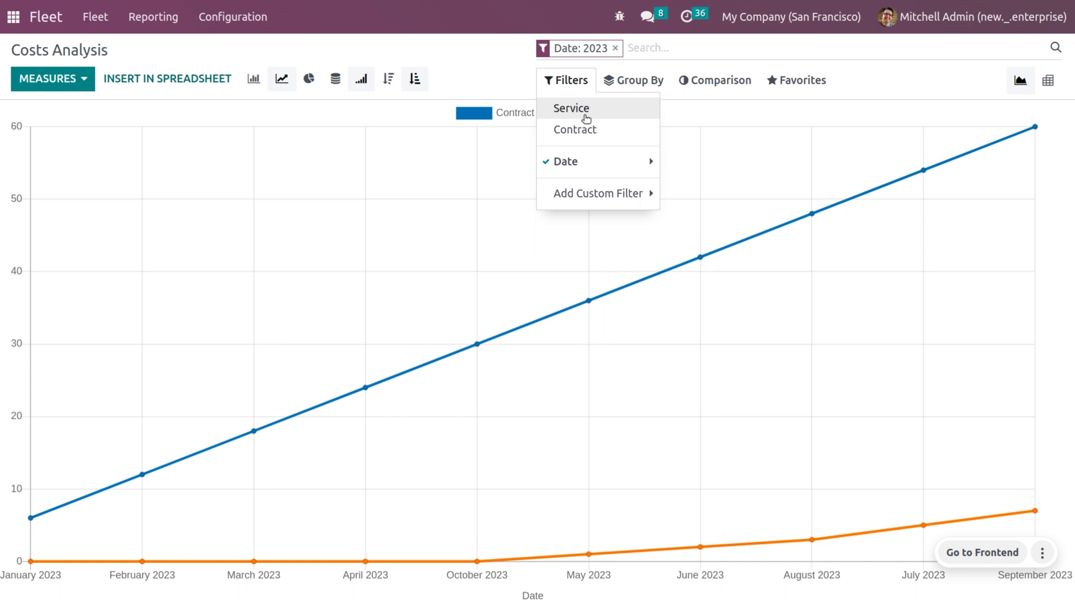
{"action": "left_click", "coordinate": [644, 76]}
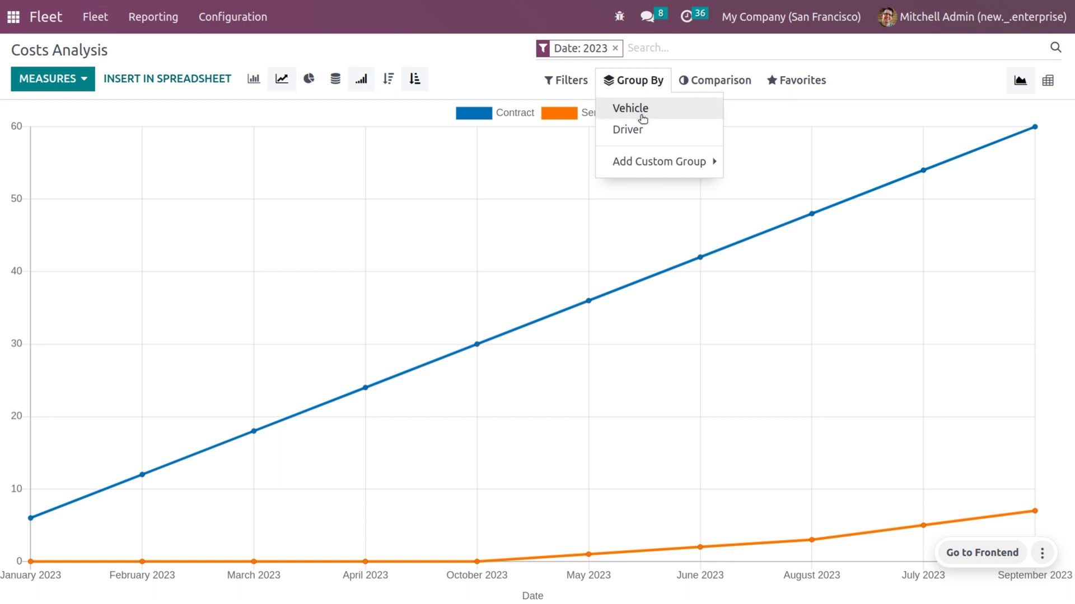
{"action": "mouse_move", "coordinate": [646, 168]}
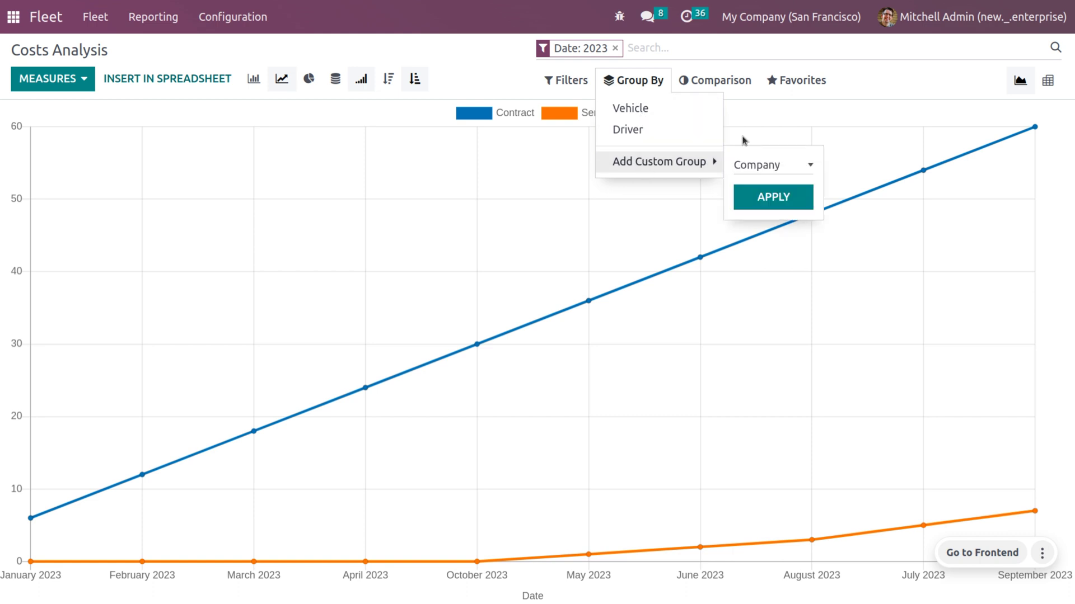
- Compare 2023 costs with the previous year in a pivot table, then return to the Vehicles board
{"action": "left_click", "coordinate": [697, 84]}
{"action": "left_click", "coordinate": [702, 84]}
{"action": "left_click", "coordinate": [701, 84]}
{"action": "left_click", "coordinate": [720, 115]}
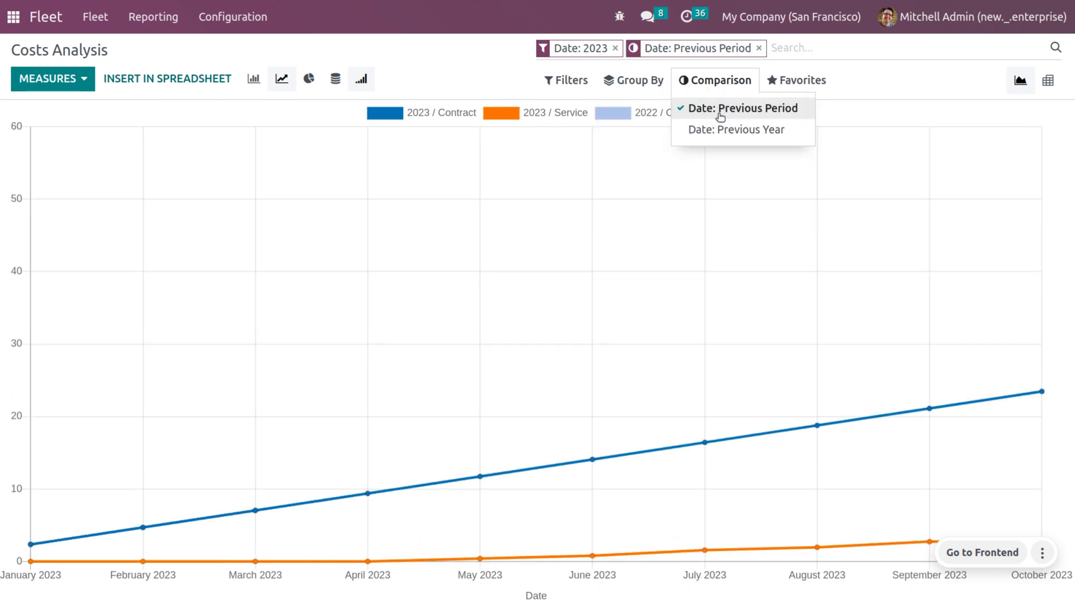
{"action": "left_click", "coordinate": [727, 131]}
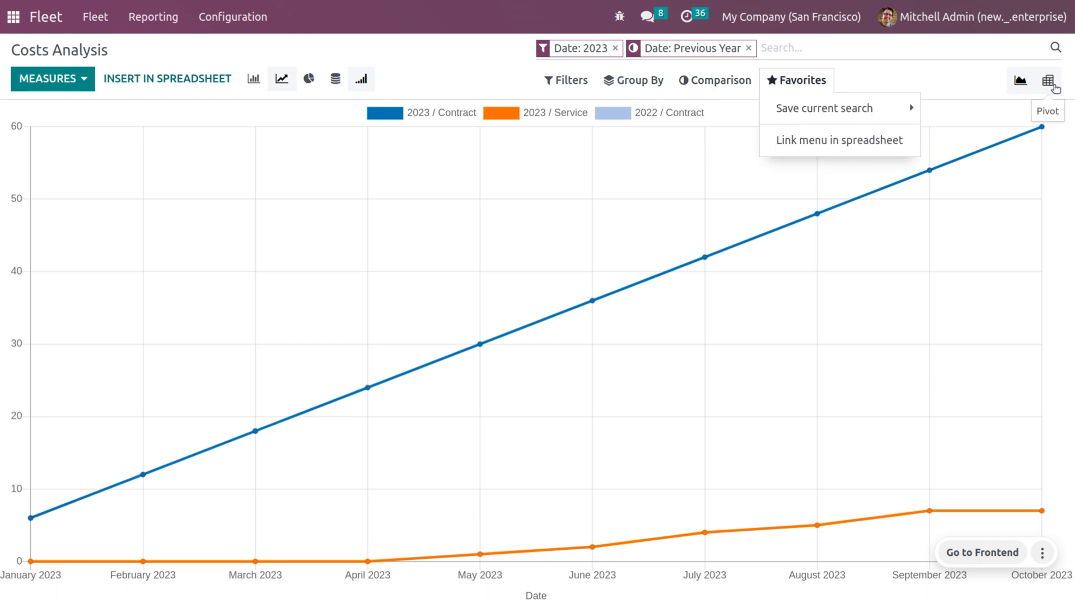
{"action": "left_click", "coordinate": [1020, 84]}
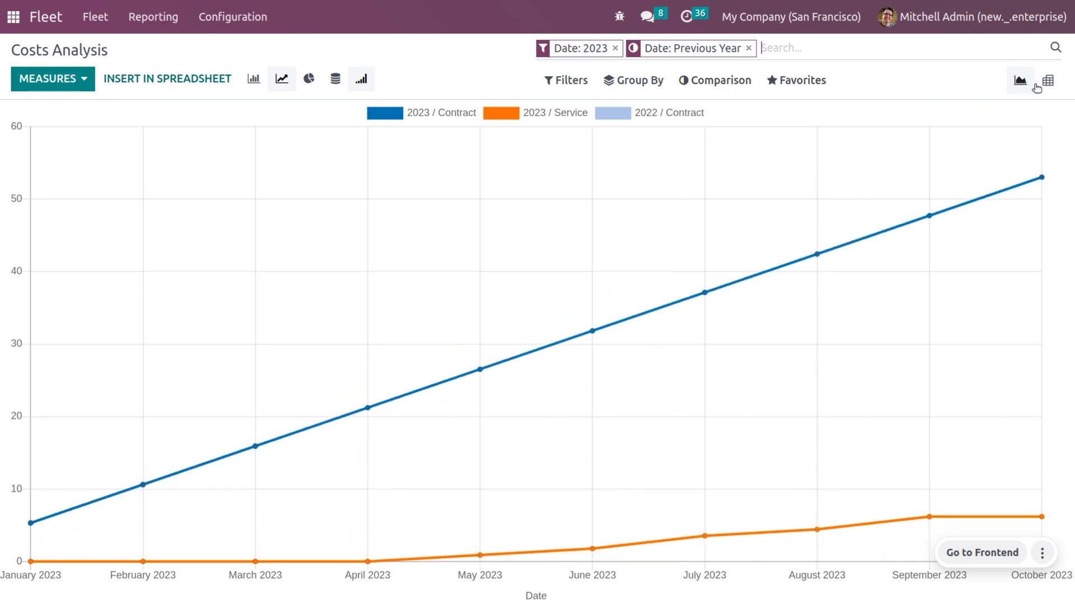
{"action": "left_click", "coordinate": [1043, 87]}
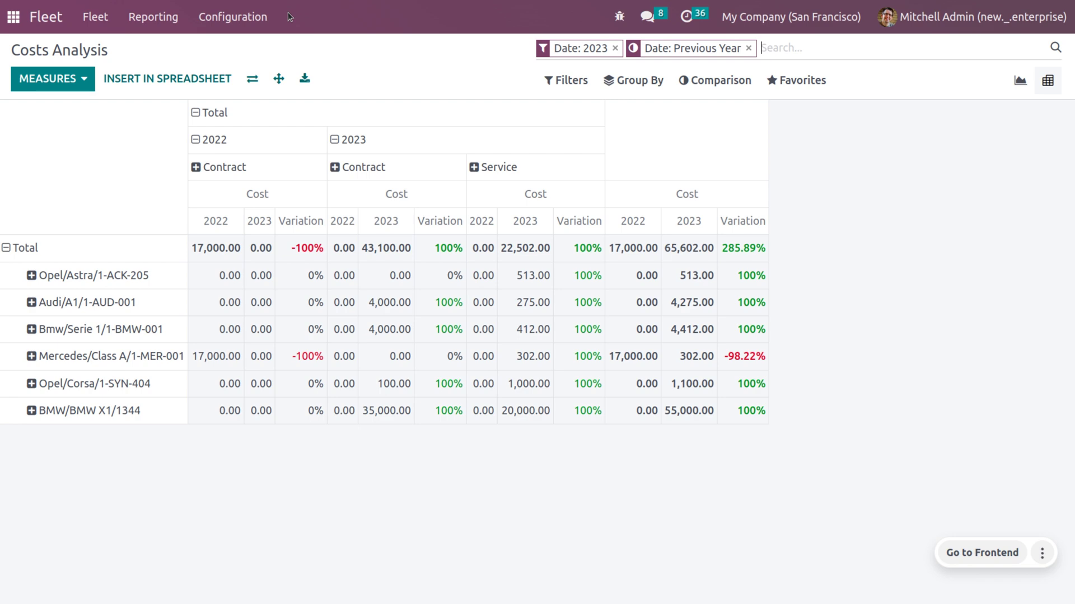
{"action": "left_click", "coordinate": [102, 17]}
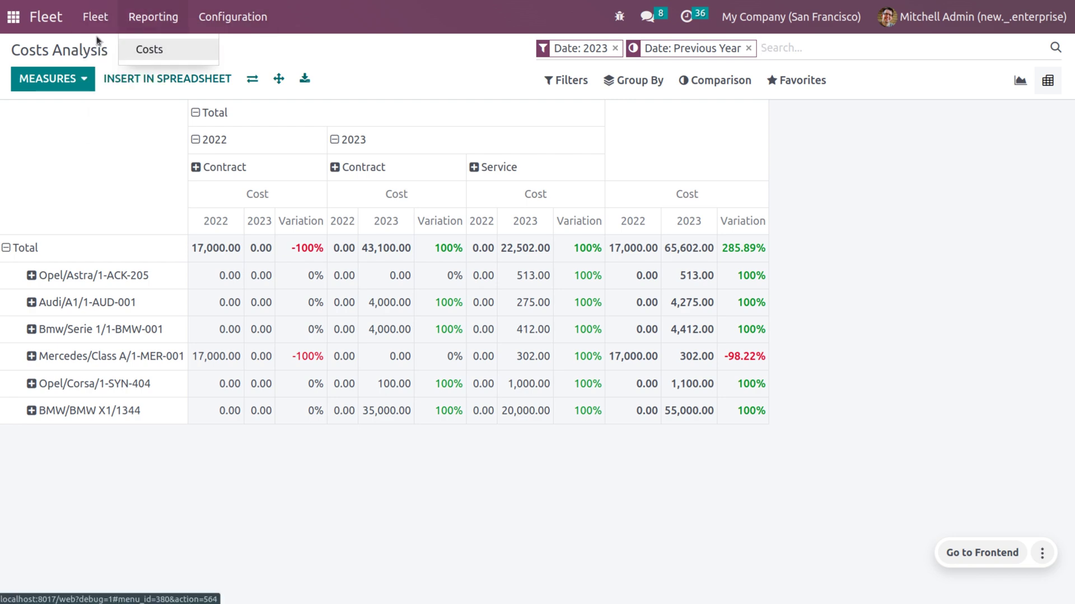
{"action": "left_click", "coordinate": [102, 50]}
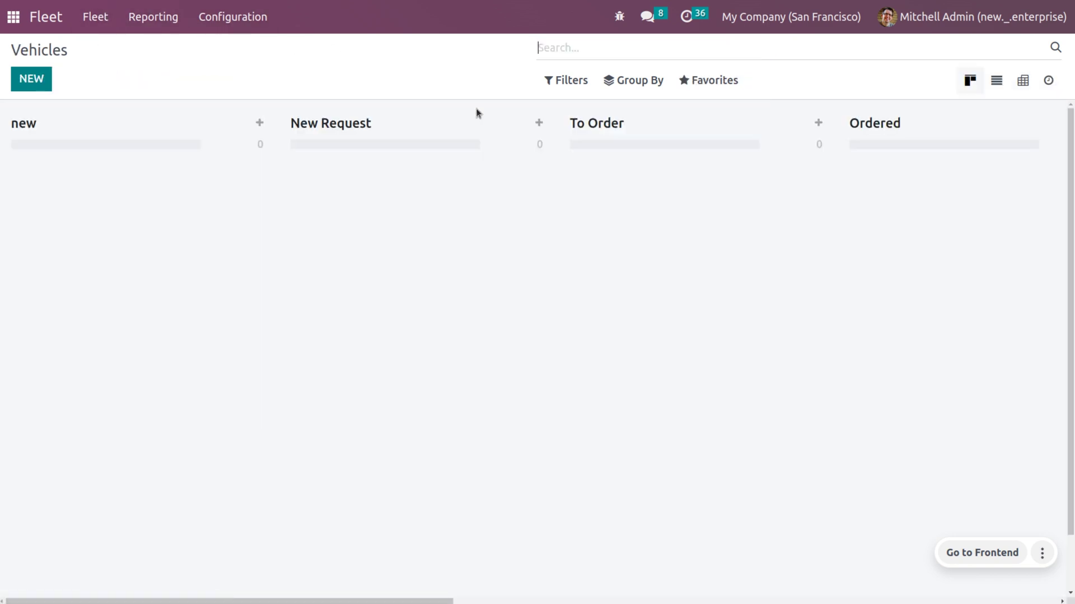
- Move the BMW X1 (1344) card from Registered via Downgraded into Reserve, leaving Registered with 4 vehicles
{"action": "scroll", "coordinate": [500, 227], "scroll_direction": "right", "scroll_amount": 10}
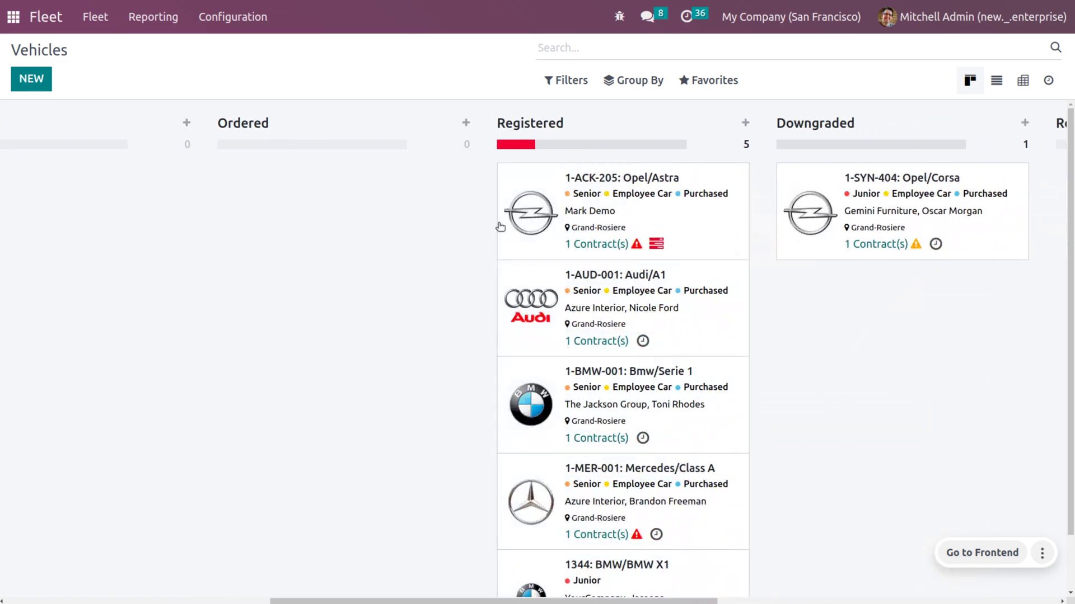
{"action": "scroll", "coordinate": [628, 416], "scroll_direction": "down", "scroll_amount": 1}
{"action": "scroll", "coordinate": [628, 416], "scroll_direction": "up", "scroll_amount": 1}
{"action": "scroll", "coordinate": [628, 416], "scroll_direction": "down", "scroll_amount": 2}
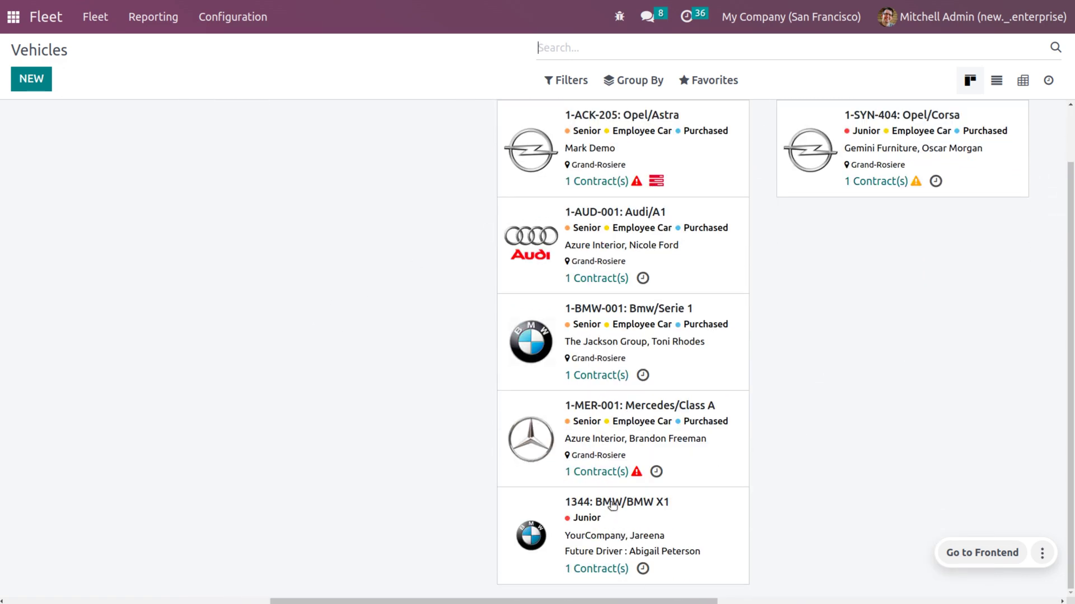
{"action": "scroll", "coordinate": [643, 511], "scroll_direction": "up", "scroll_amount": 1}
{"action": "scroll", "coordinate": [645, 512], "scroll_direction": "down", "scroll_amount": 1}
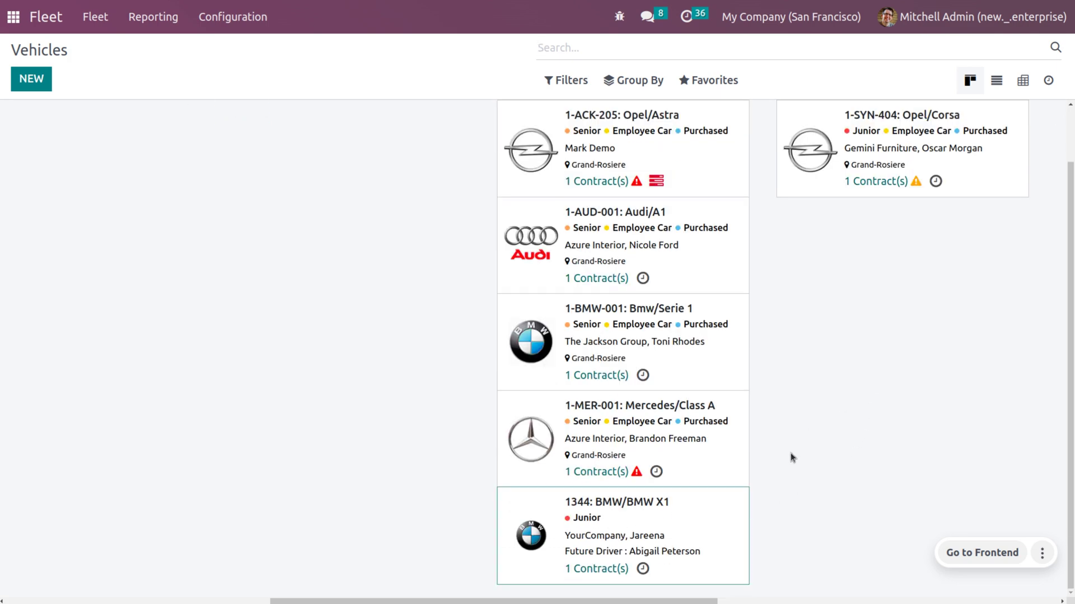
{"action": "left_click_drag", "start_coordinate": [556, 514], "coordinate": [560, 332]}
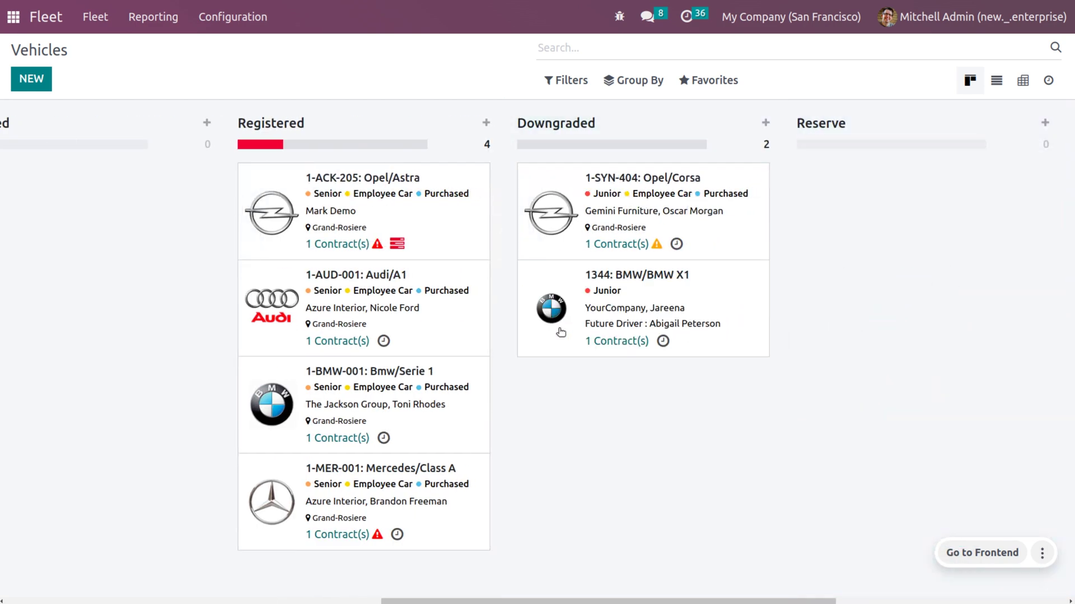
{"action": "left_click_drag", "start_coordinate": [652, 319], "coordinate": [910, 225]}
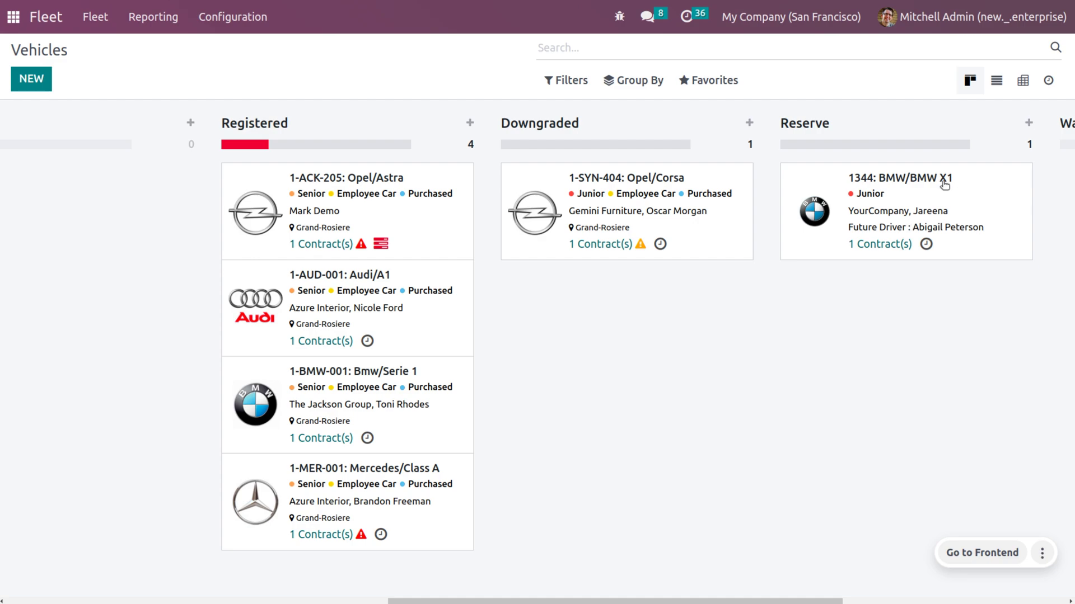